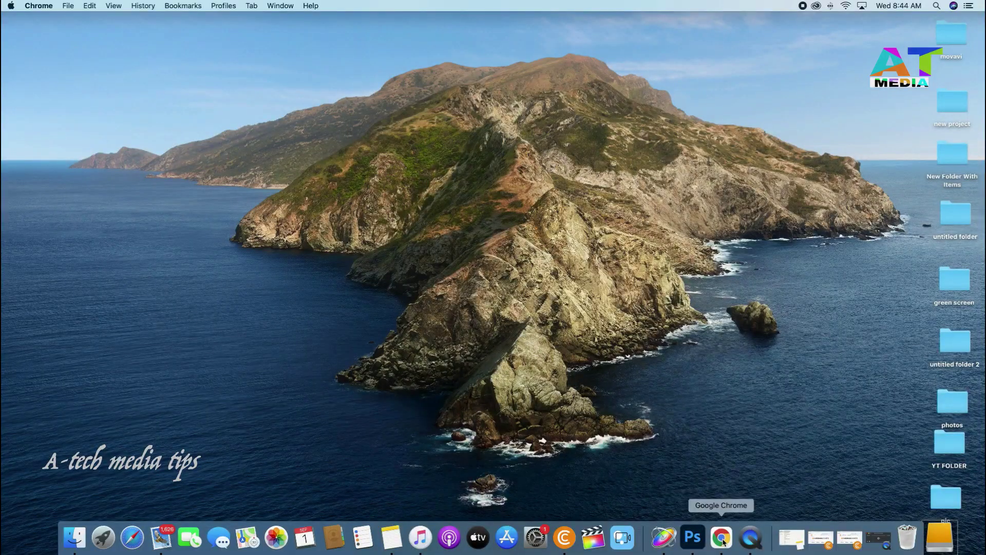
In Chrome, run a Google search for 'iget in to pc'
left_click(722, 538)
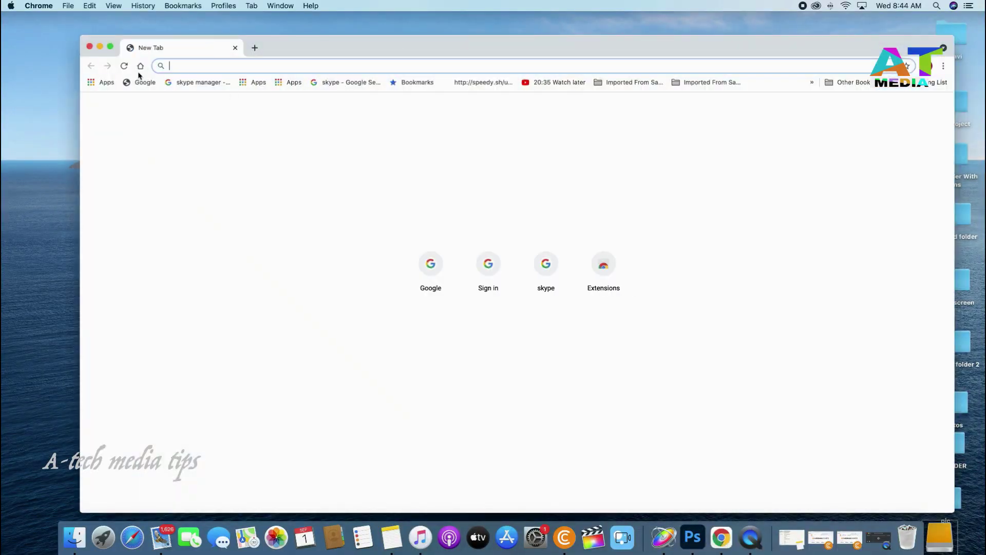
left_click(140, 66)
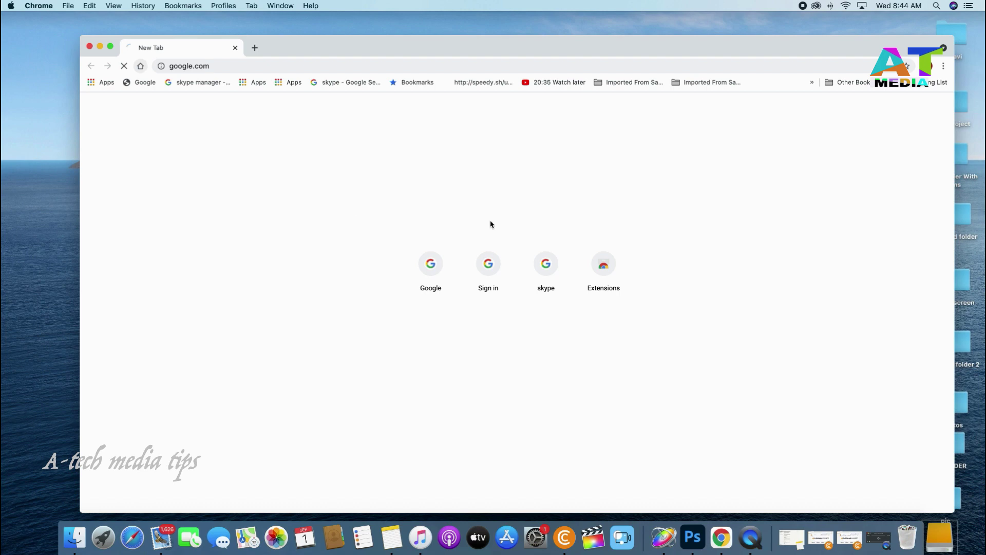
left_click(468, 283)
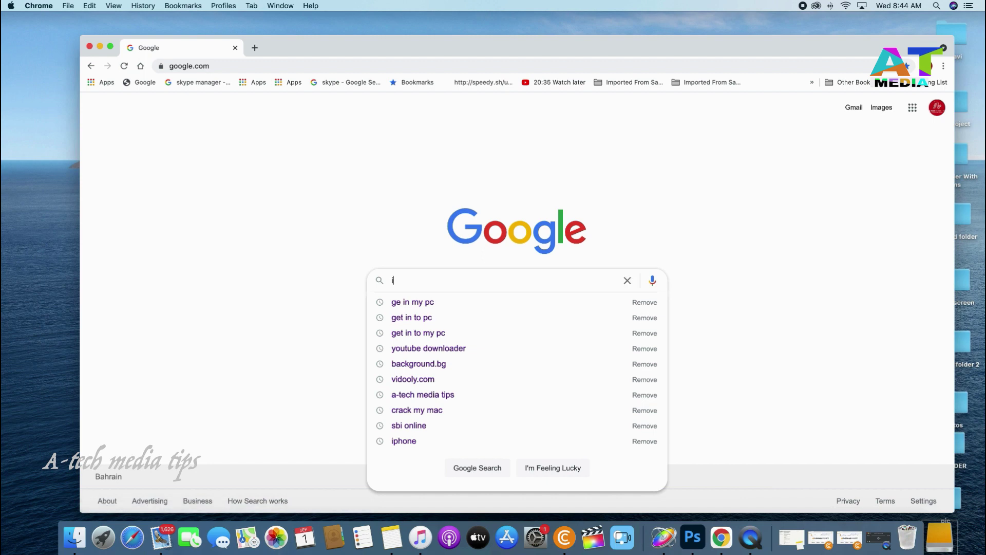
type("iget in")
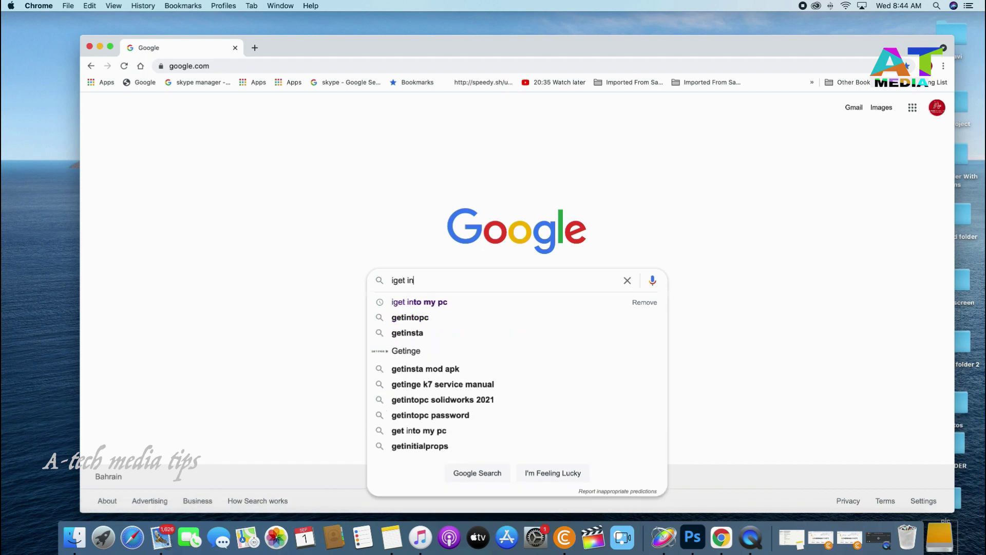
type(" to")
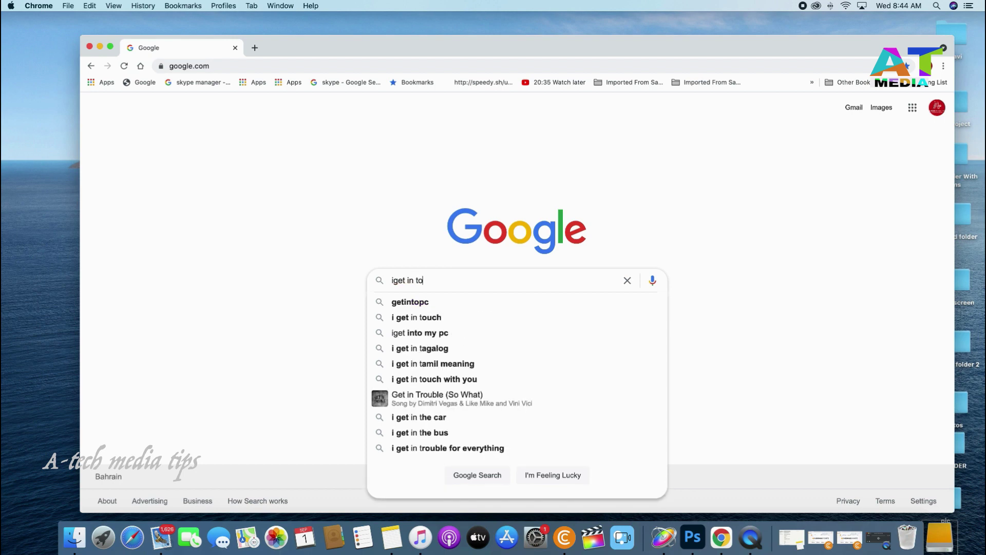
type(" pc")
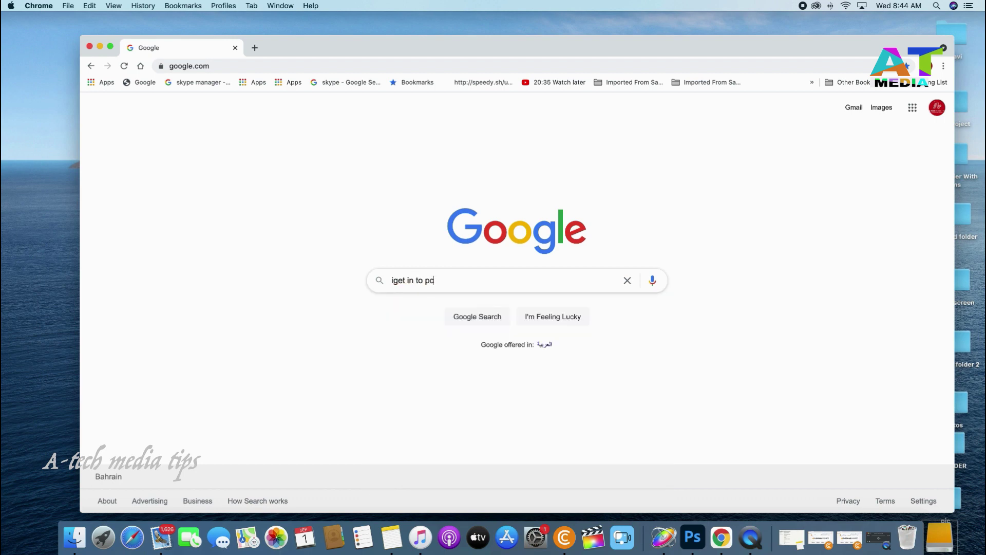
key("Return")
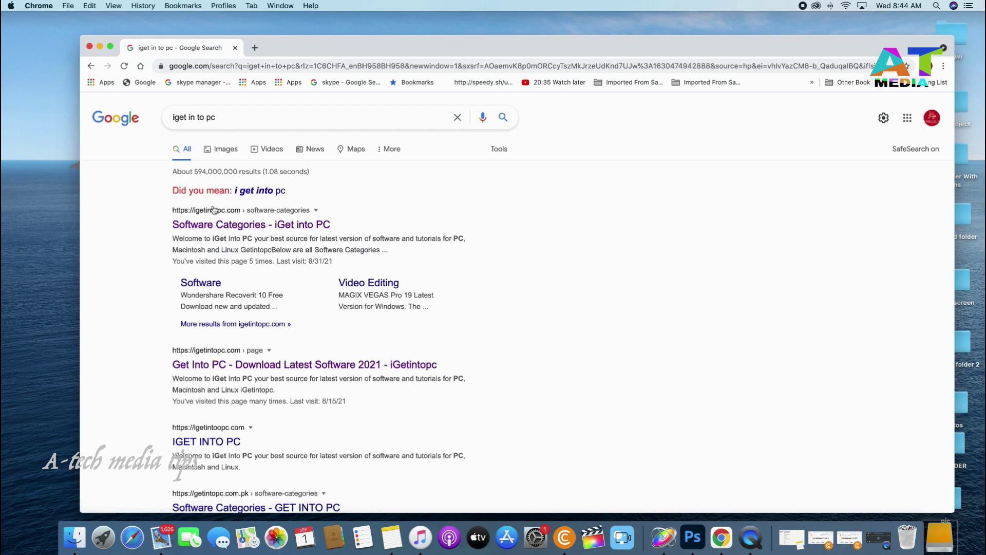
Open the iGet into PC Software Categories result and browse the Graphic Design category posts
left_click(247, 226)
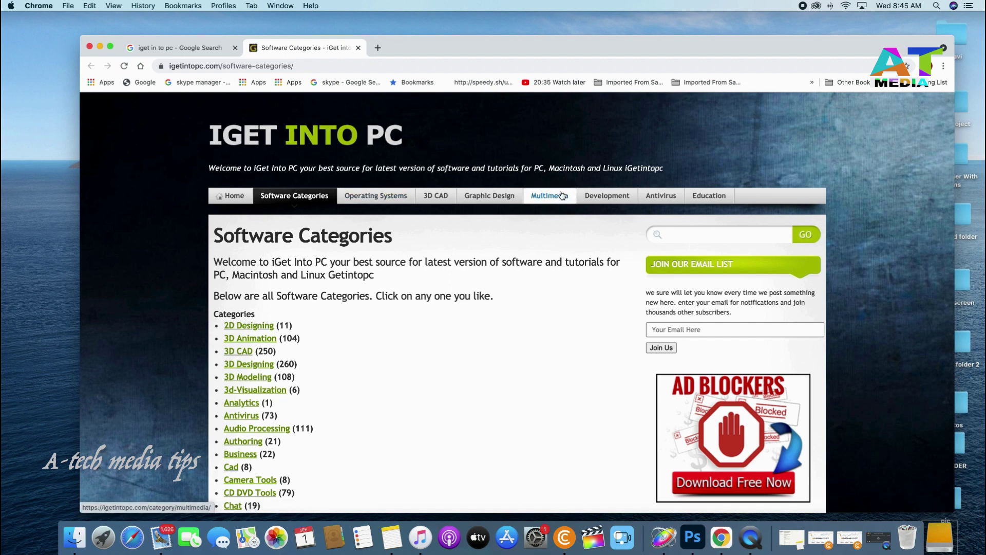
left_click(488, 198)
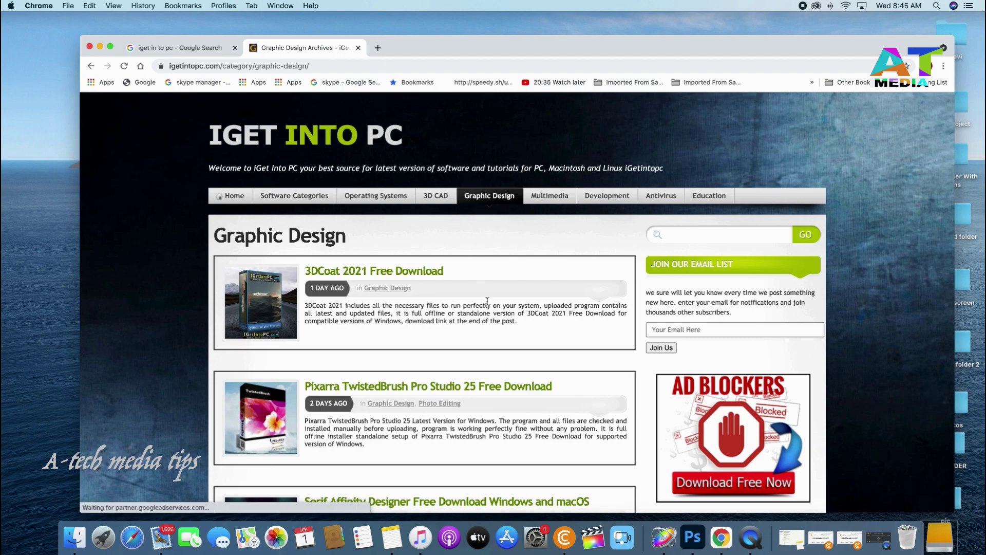
scroll(514, 201, "down", 1)
scroll(565, 203, "down", 4)
scroll(579, 203, "down", 5)
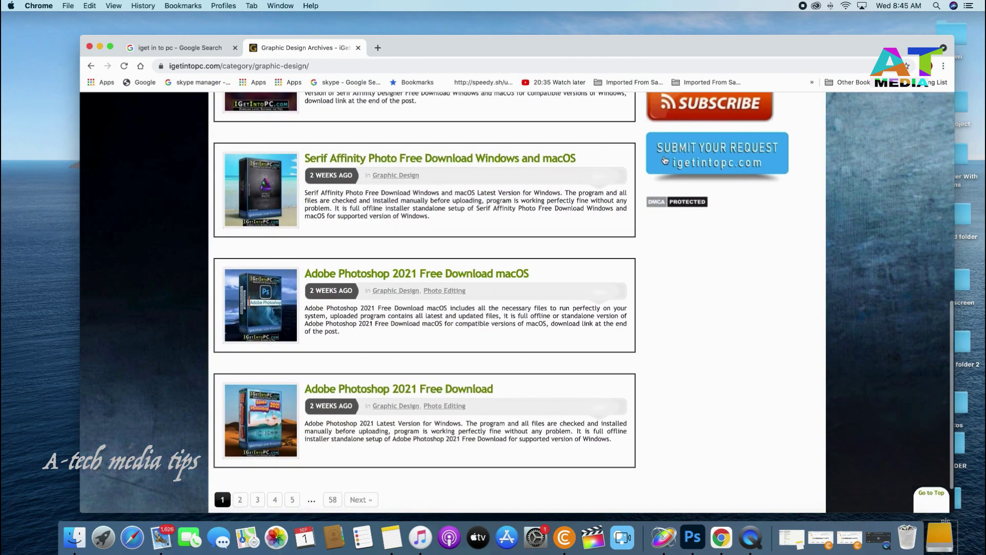
scroll(591, 195, "up", 3)
scroll(627, 175, "up", 4)
scroll(664, 157, "up", 5)
scroll(693, 200, "down", 1)
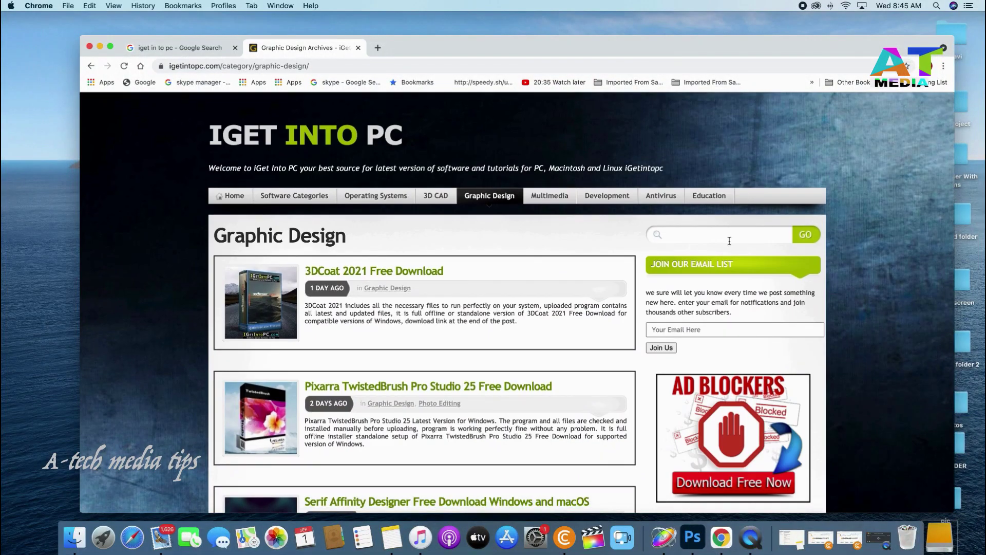
Search the iGetIntoPC site for 'adobe' and scroll through the results
left_click(678, 237)
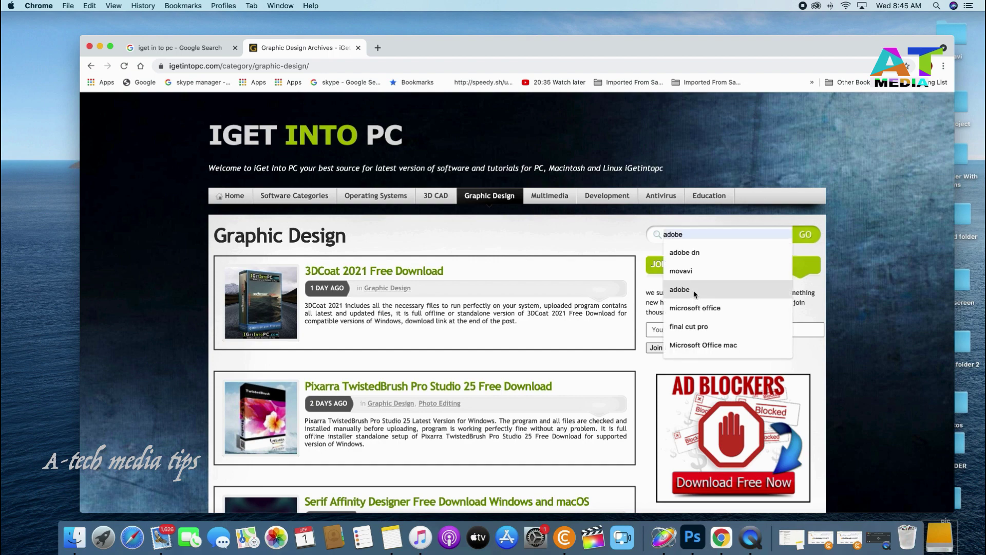
left_click(680, 289)
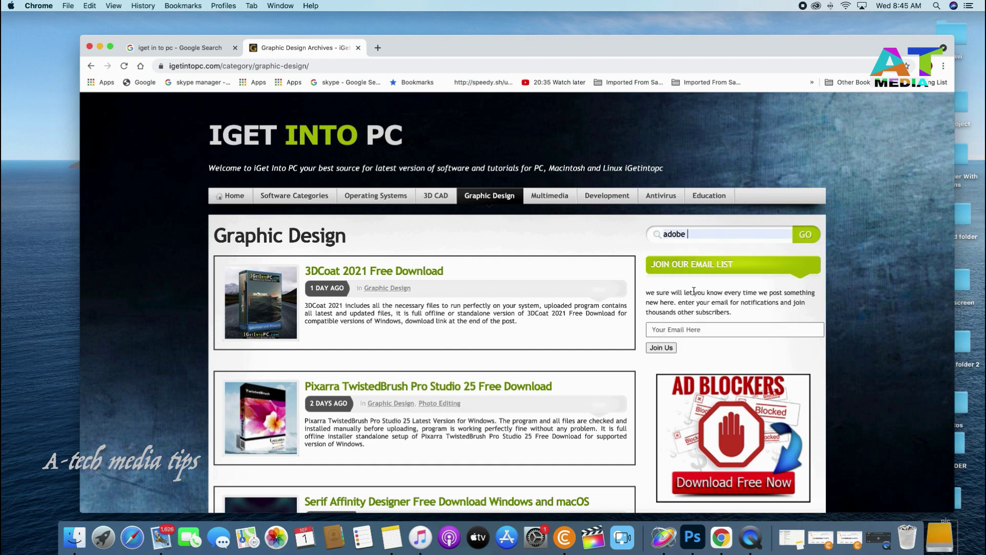
left_click(805, 236)
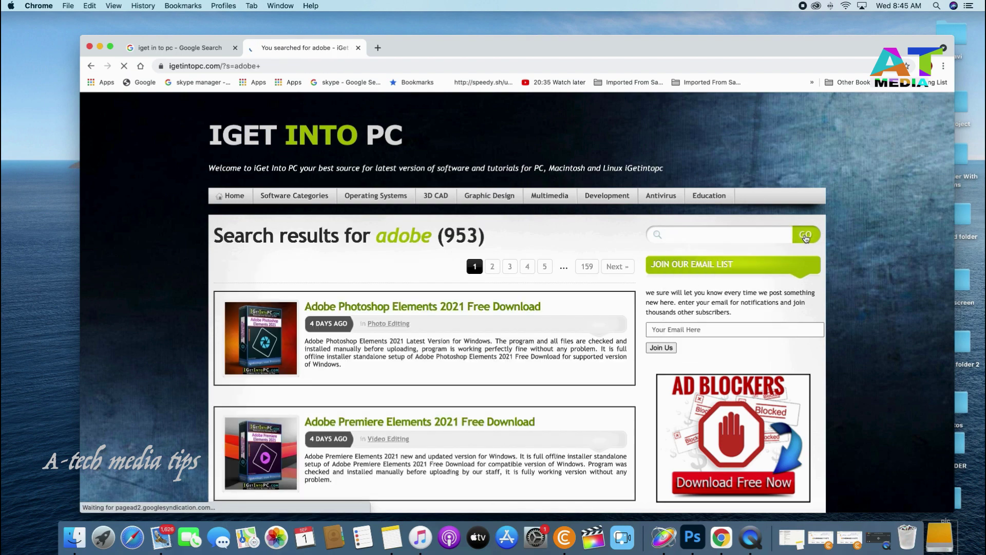
scroll(439, 281, "down", 2)
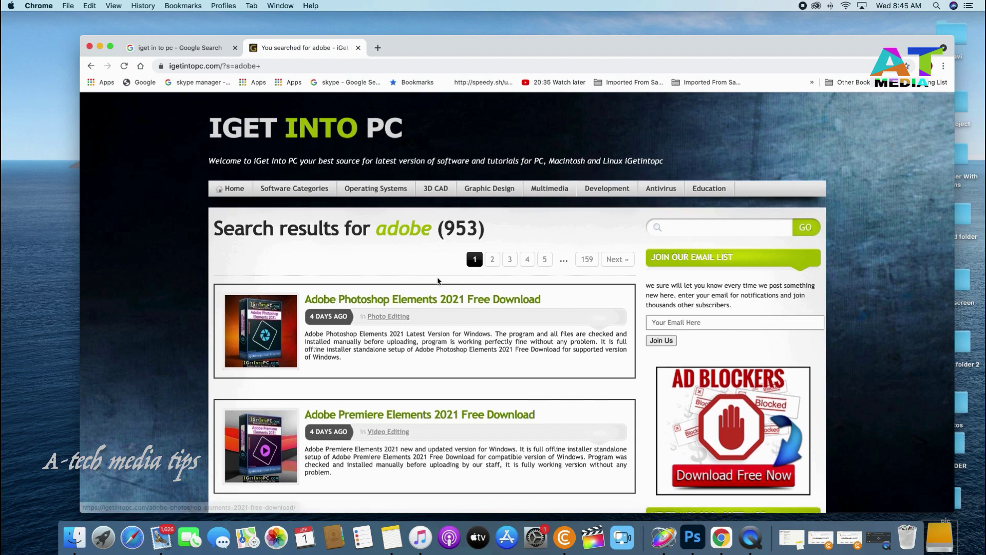
scroll(439, 281, "down", 3)
scroll(438, 281, "down", 2)
scroll(438, 281, "down", 4)
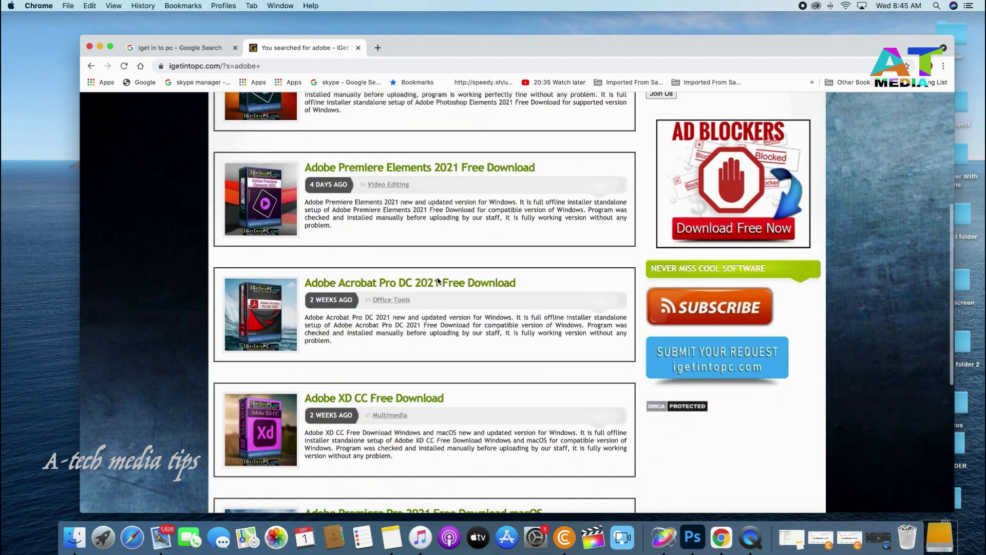
scroll(438, 278, "down", 4)
scroll(437, 278, "down", 2)
scroll(438, 279, "down", 1)
scroll(438, 280, "down", 4)
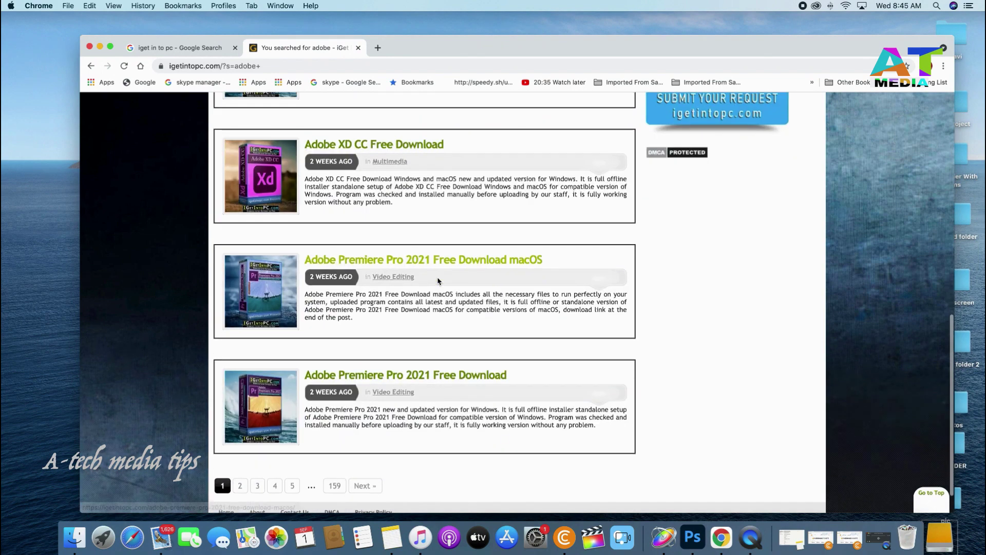
scroll(438, 281, "down", 2)
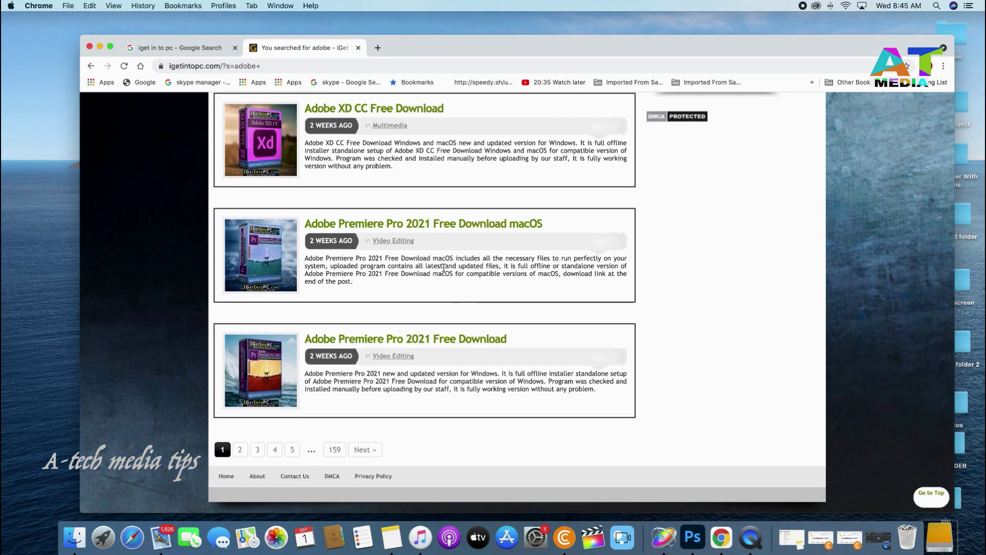
scroll(444, 271, "up", 2)
scroll(444, 269, "up", 8)
scroll(444, 269, "up", 2)
scroll(443, 269, "up", 8)
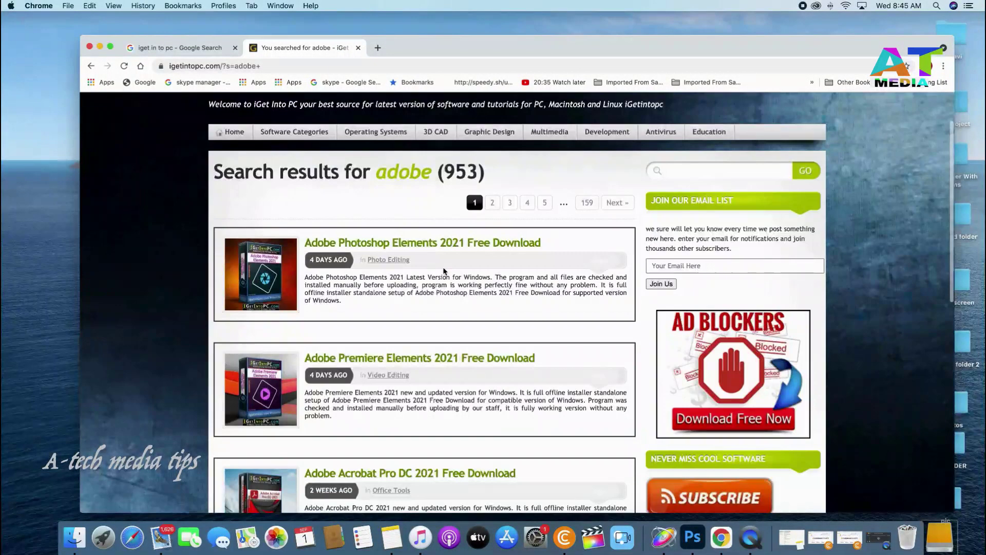
scroll(463, 265, "up", 3)
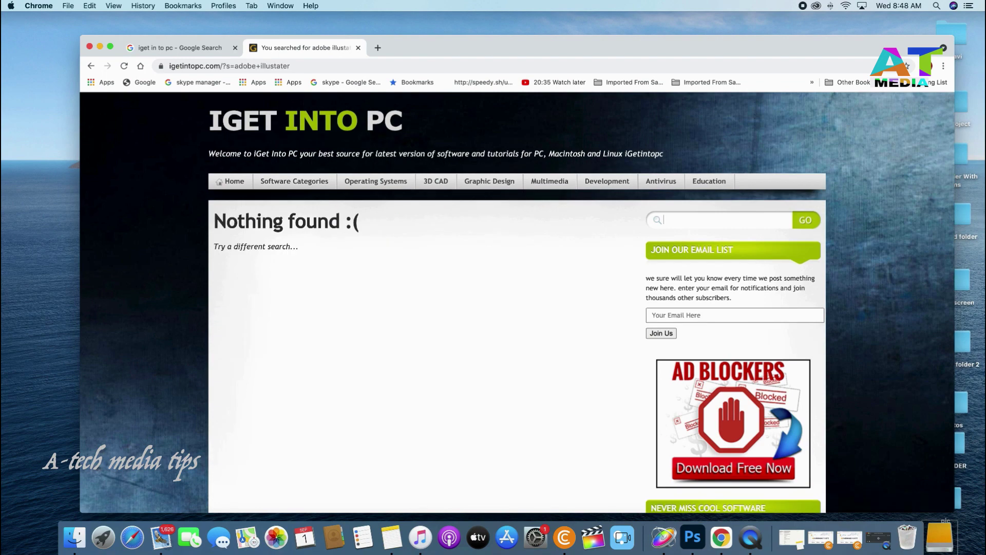
Search the site again for 'adobe illustrator'
left_click(674, 219)
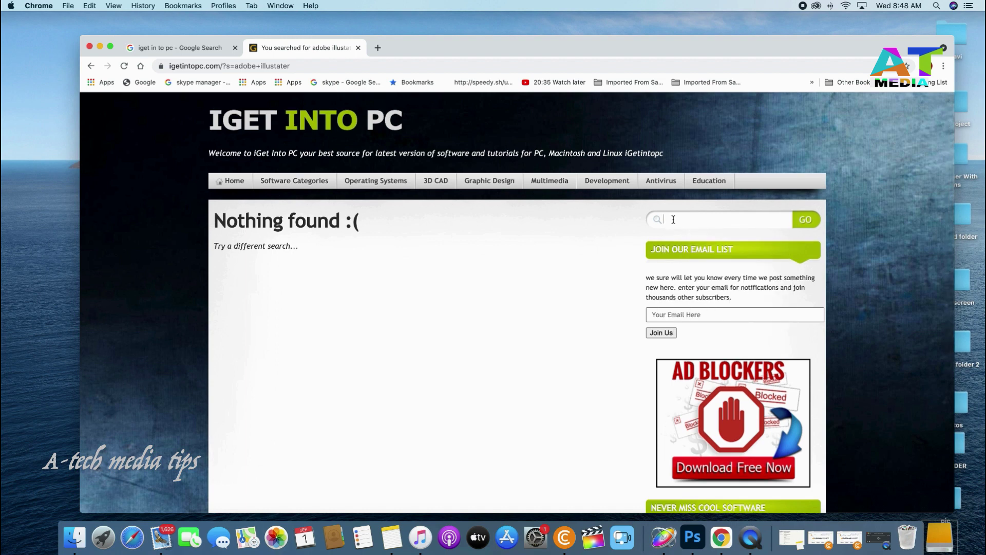
type("a")
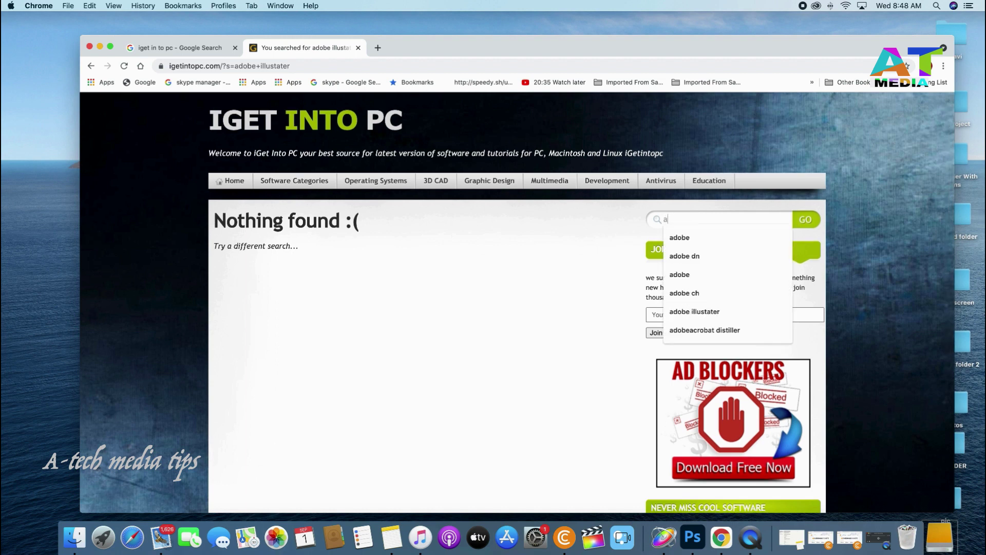
type("dobe illustrator")
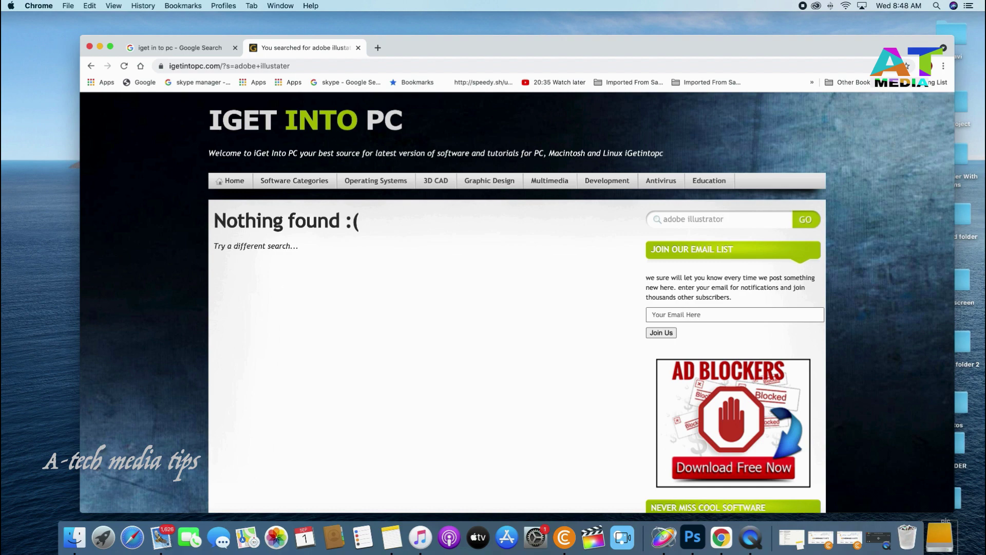
key("Return")
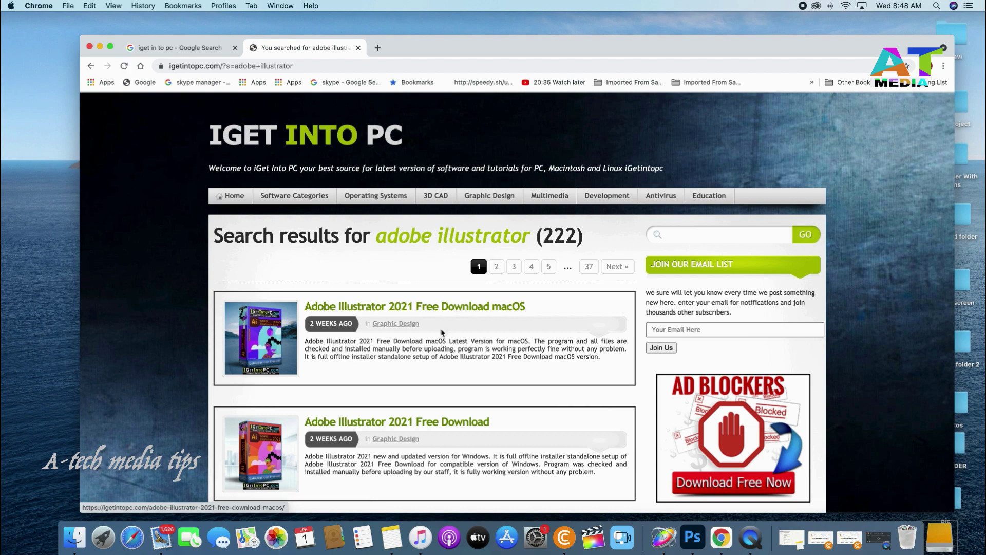
scroll(442, 332, "down", 2)
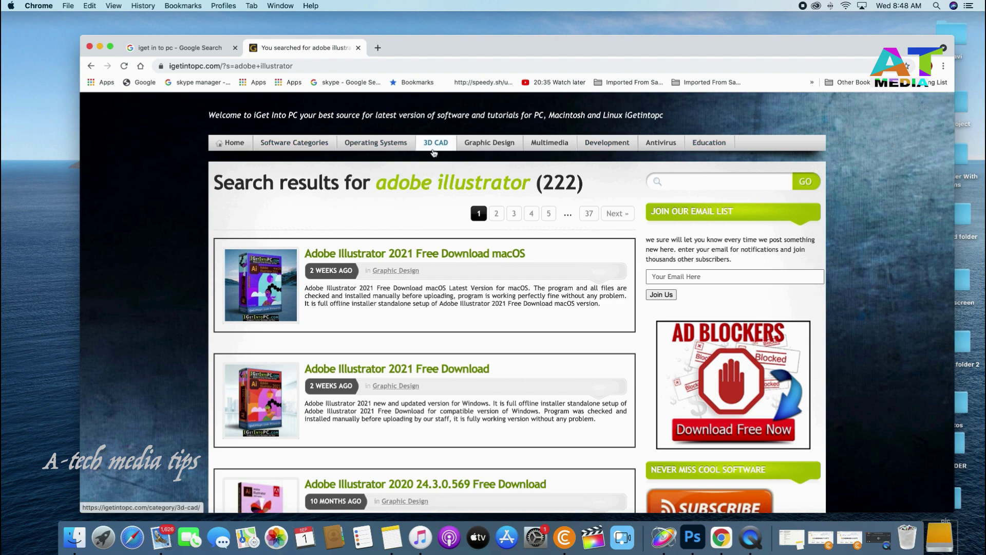
scroll(467, 218, "up", 2)
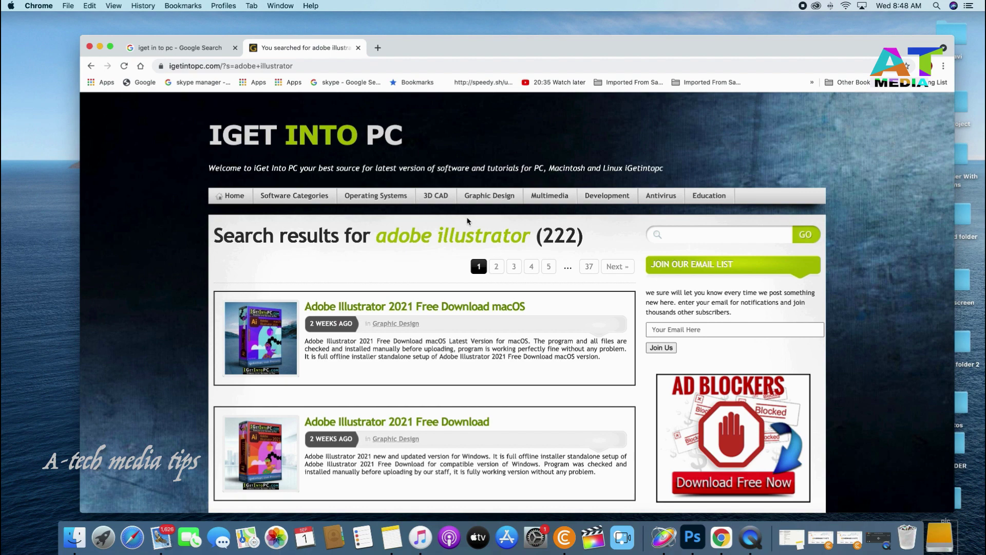
scroll(467, 221, "down", 3)
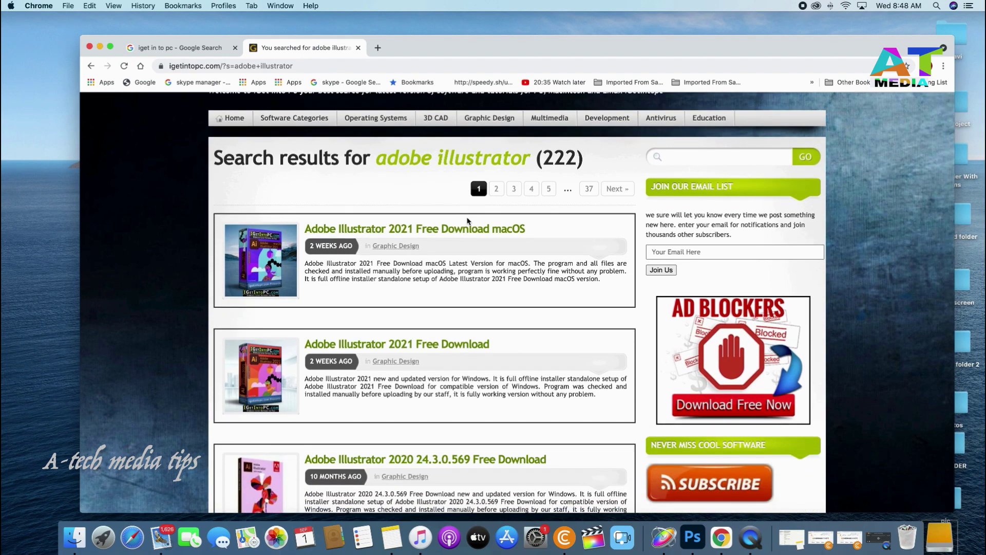
scroll(467, 221, "up", 3)
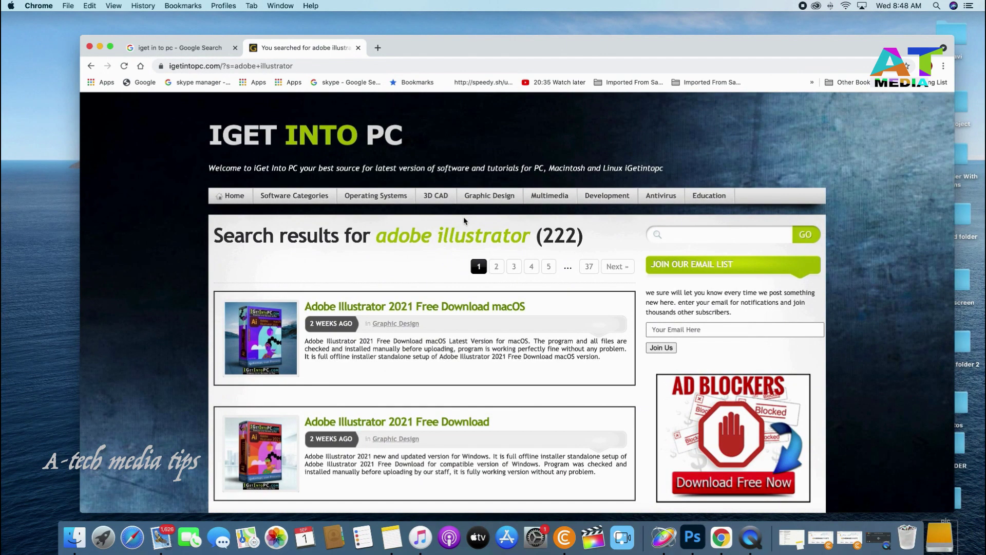
scroll(464, 219, "down", 4)
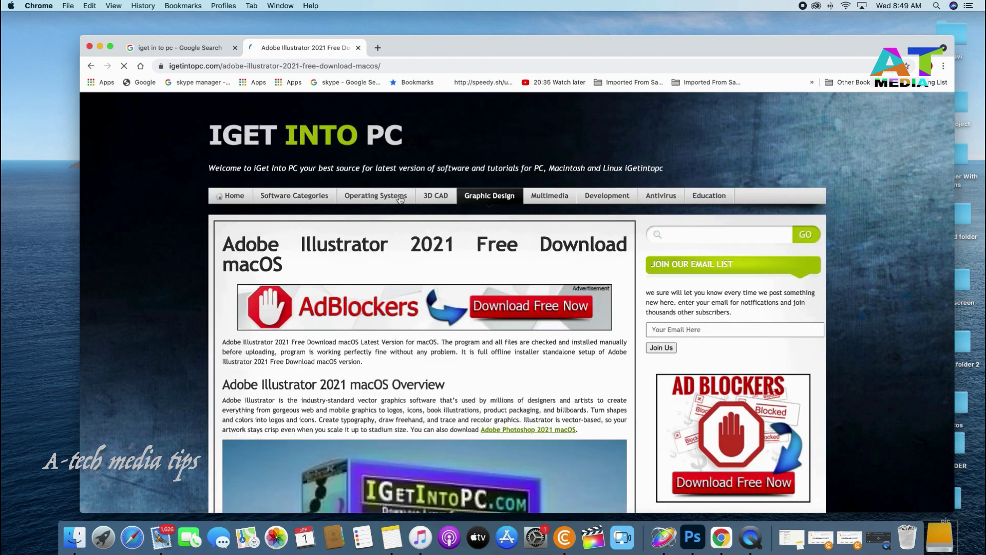
Scroll the Adobe Illustrator 2021 macOS post to its setup details and Download Now section
scroll(410, 323, "down", 5)
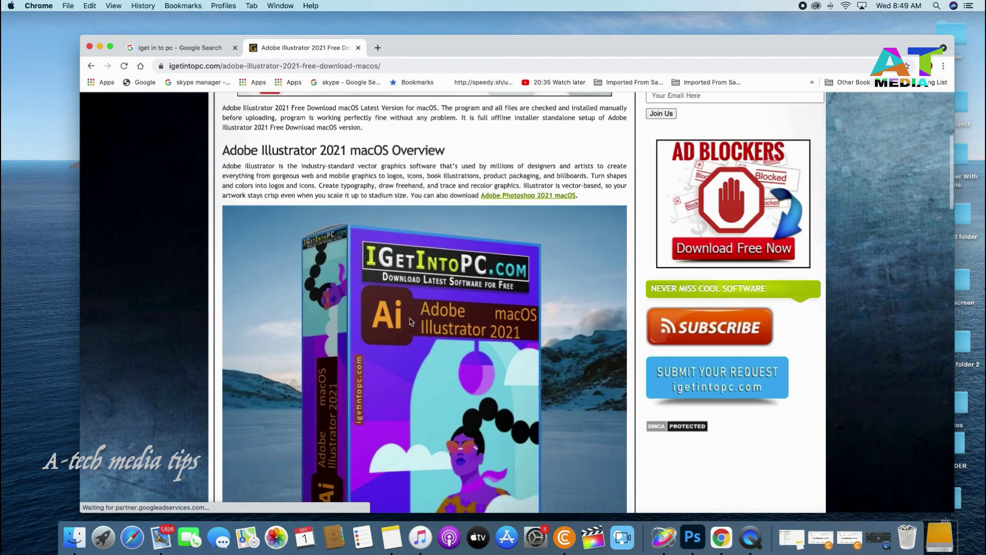
scroll(410, 322, "down", 5)
scroll(410, 319, "down", 5)
scroll(410, 318, "down", 5)
scroll(410, 319, "down", 10)
scroll(411, 321, "down", 3)
scroll(410, 321, "up", 5)
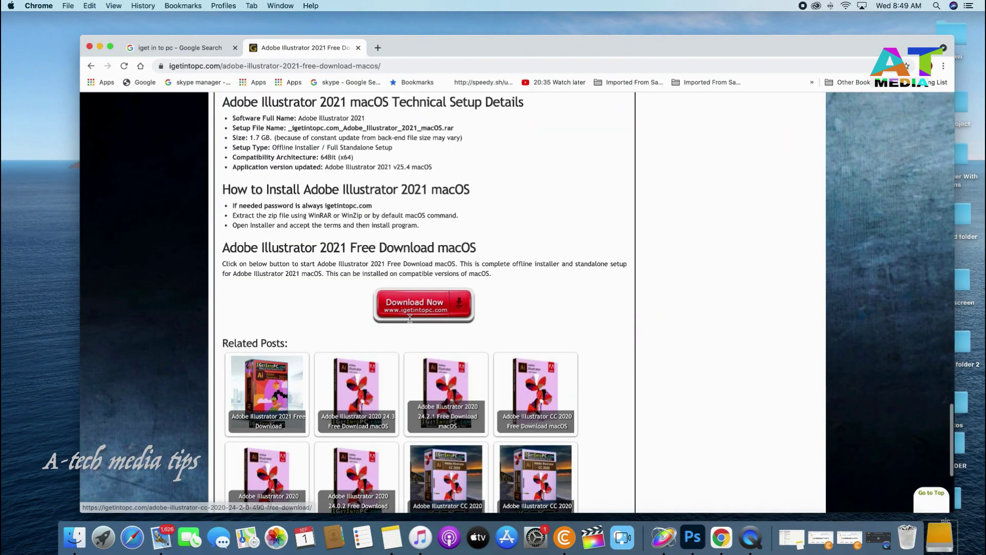
scroll(411, 322, "up", 5)
scroll(410, 317, "up", 1)
scroll(410, 318, "down", 2)
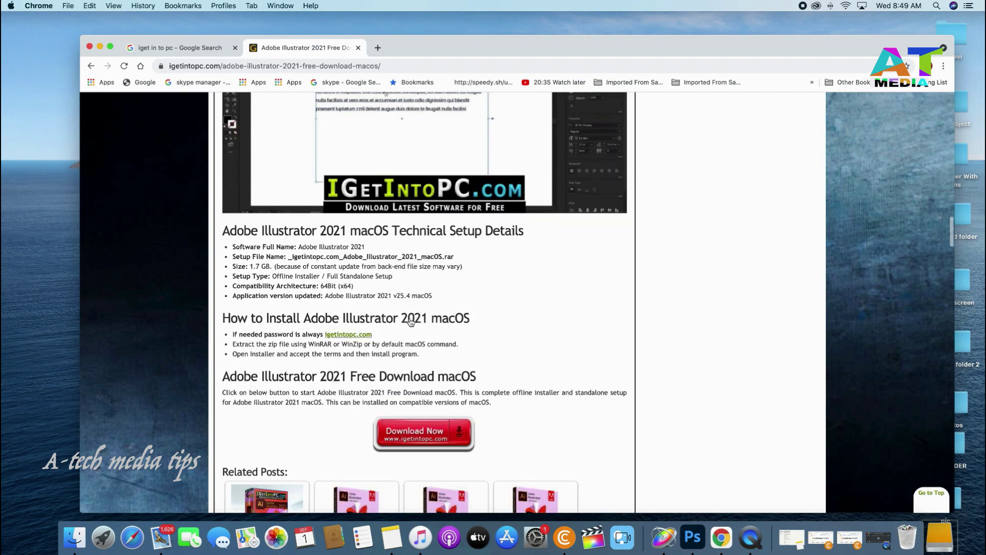
scroll(410, 321, "down", 7)
scroll(410, 322, "up", 1)
scroll(410, 322, "up", 3)
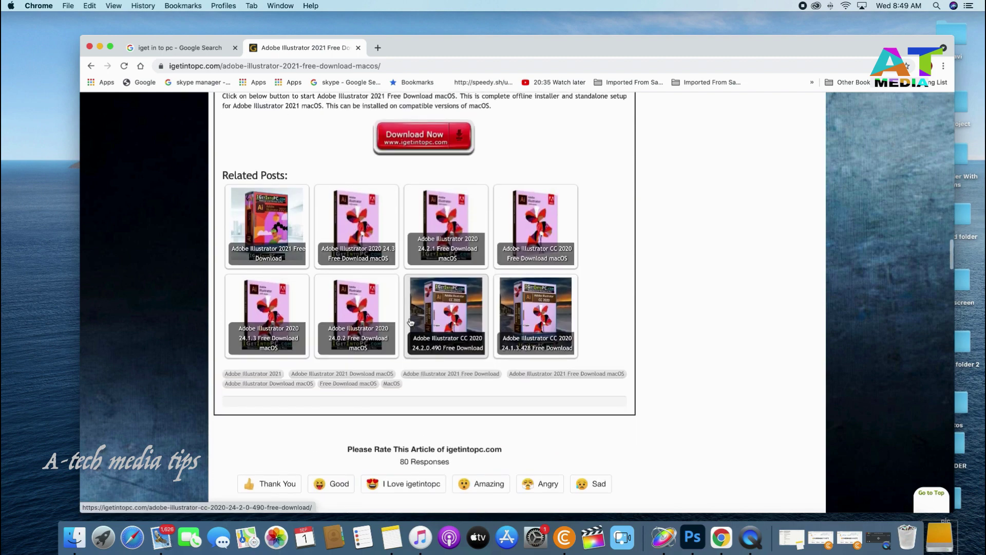
scroll(410, 322, "up", 3)
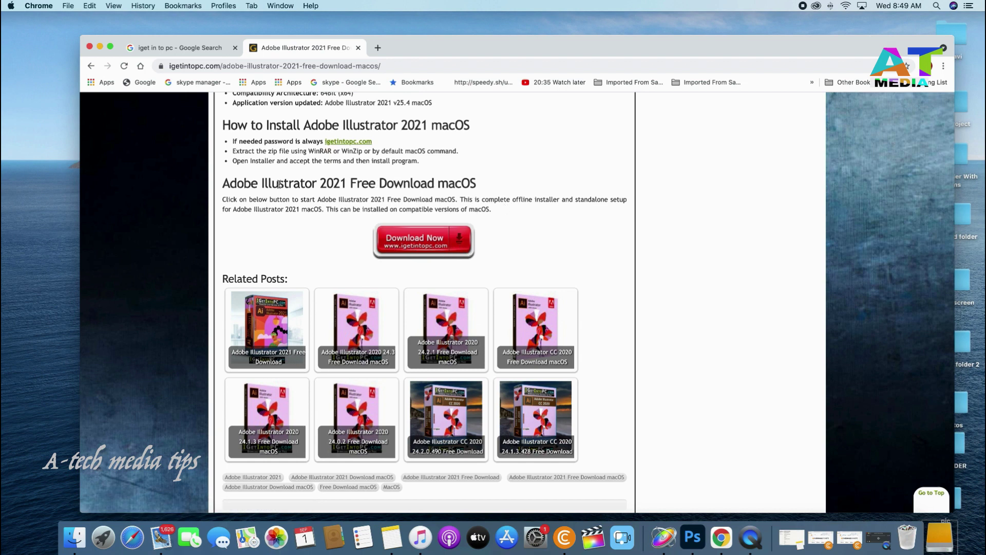
Request the Illustrator 2021 macOS download via the Download Now button
left_click(426, 246)
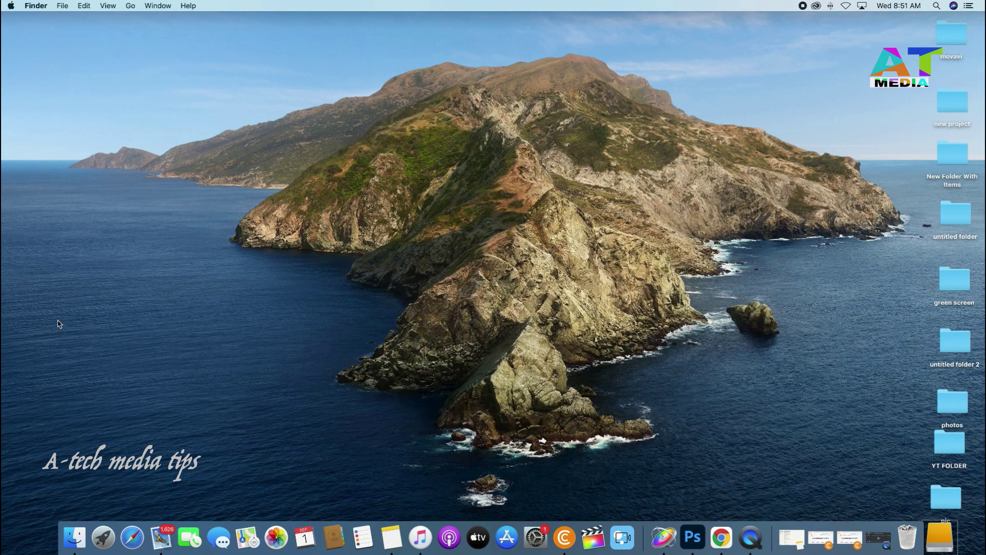
Check the Wi-Fi status in the menu bar, then open the WINDOWS drive
left_click(846, 6)
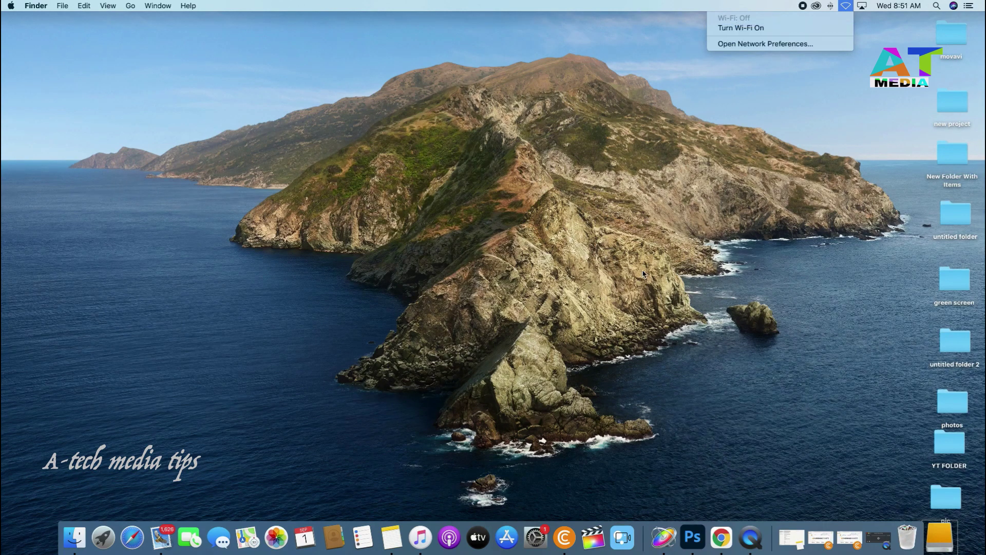
left_click(940, 537)
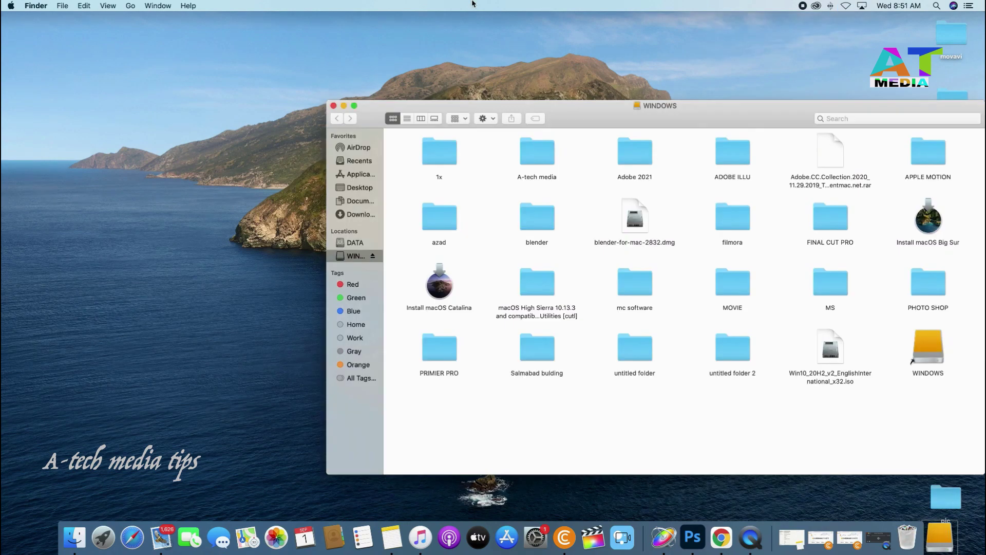
Drag the Adobe Illustrator 2021 dmg from the Adobe 2021 folder to the desktop and minimize the folder
double_click(639, 152)
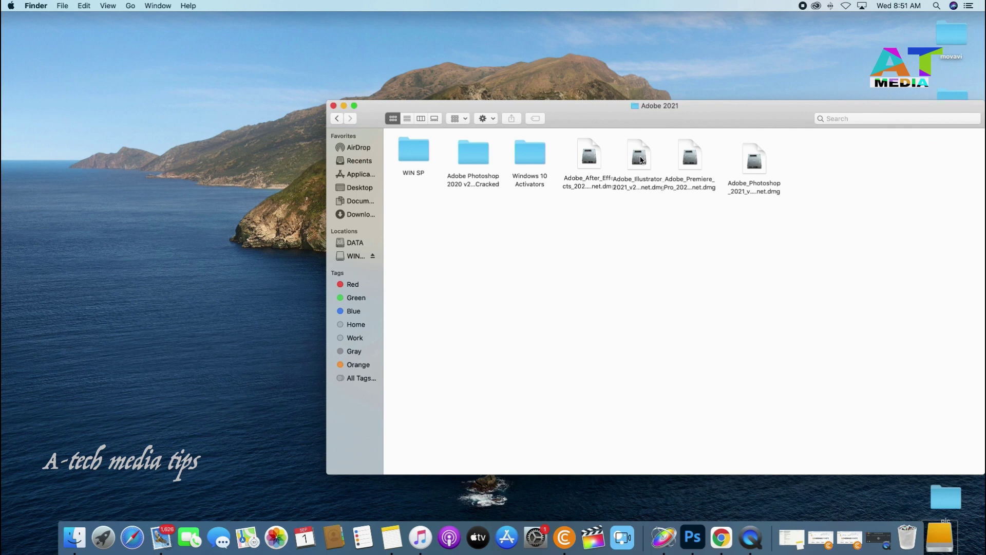
left_click(640, 155)
left_click_drag(639, 154, 675, 49)
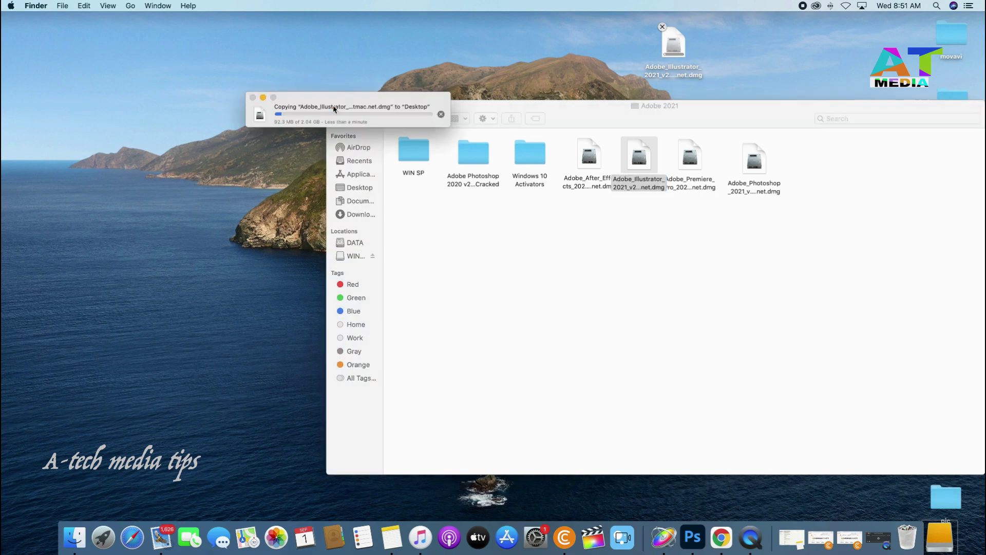
left_click(569, 112)
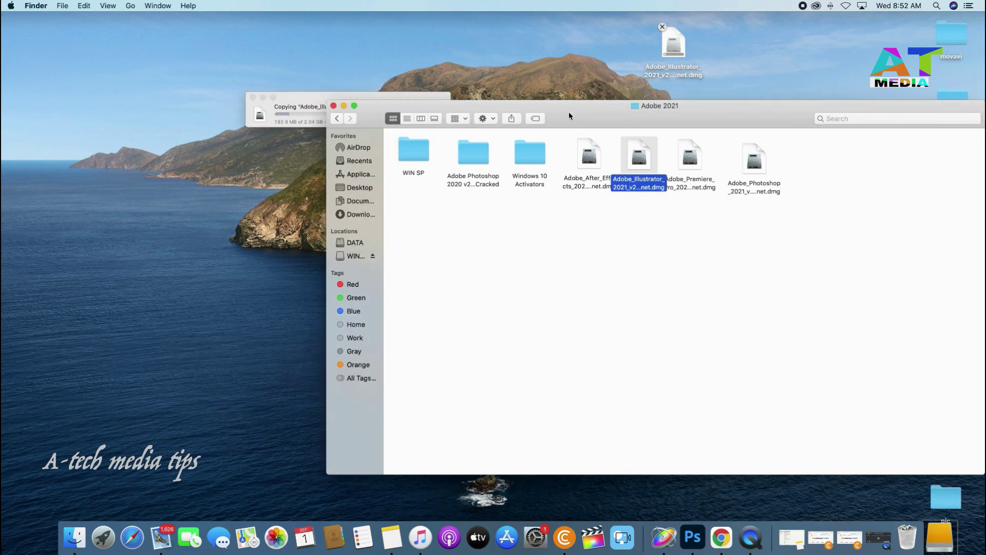
left_click(344, 105)
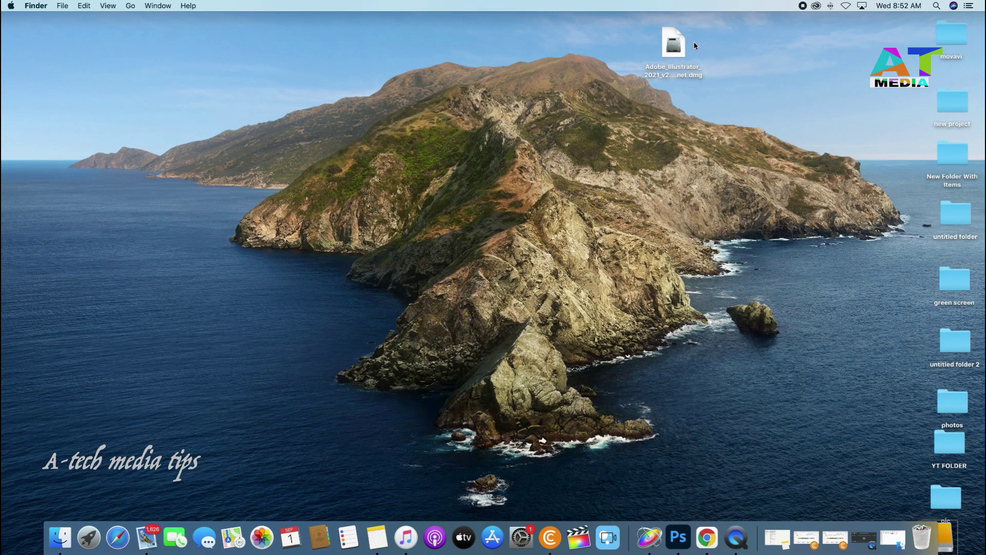
Mount the Illustrator 2021 dmg and open the TNT image's Extra folder, centring both windows
left_click_drag(676, 49, 833, 89)
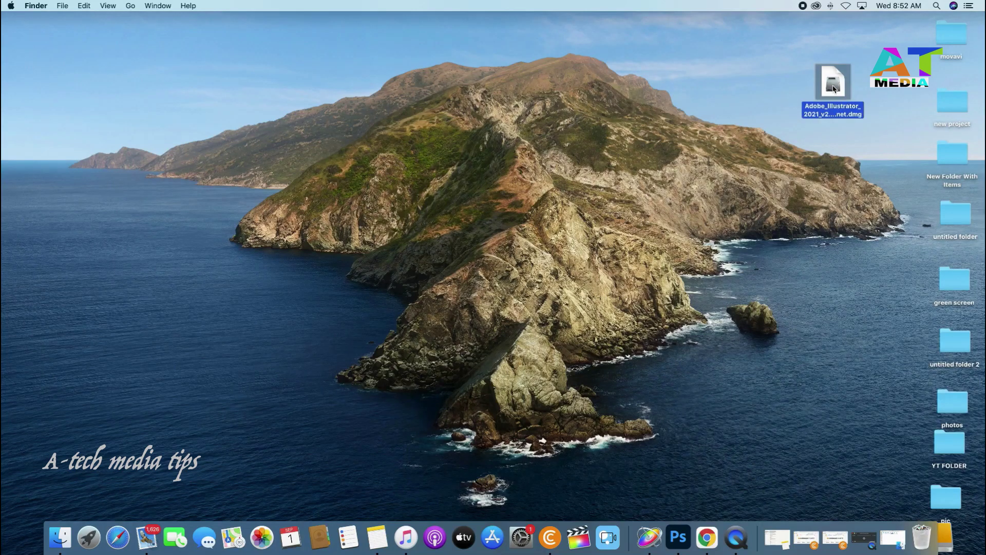
double_click(834, 89)
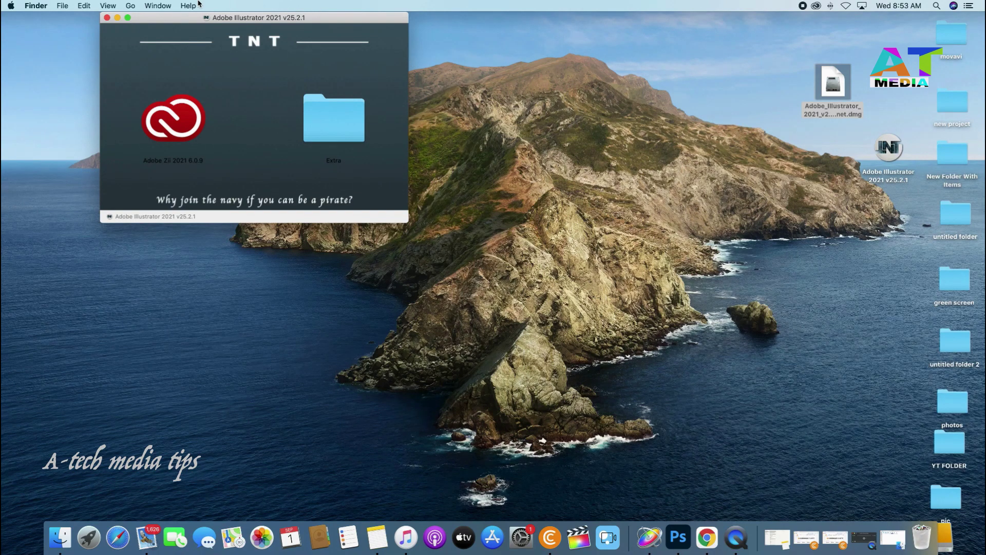
left_click_drag(326, 23, 607, 115)
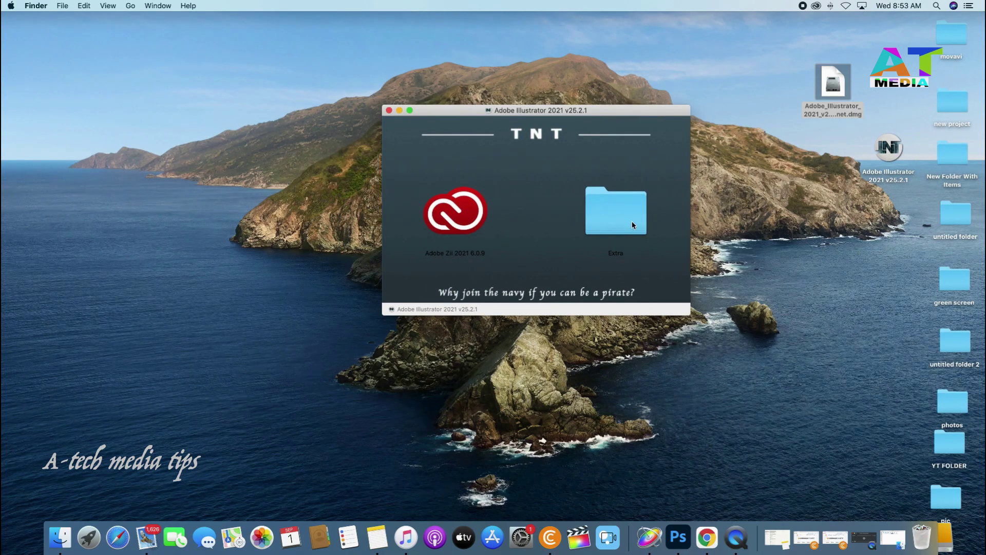
left_click(617, 220)
double_click(617, 220)
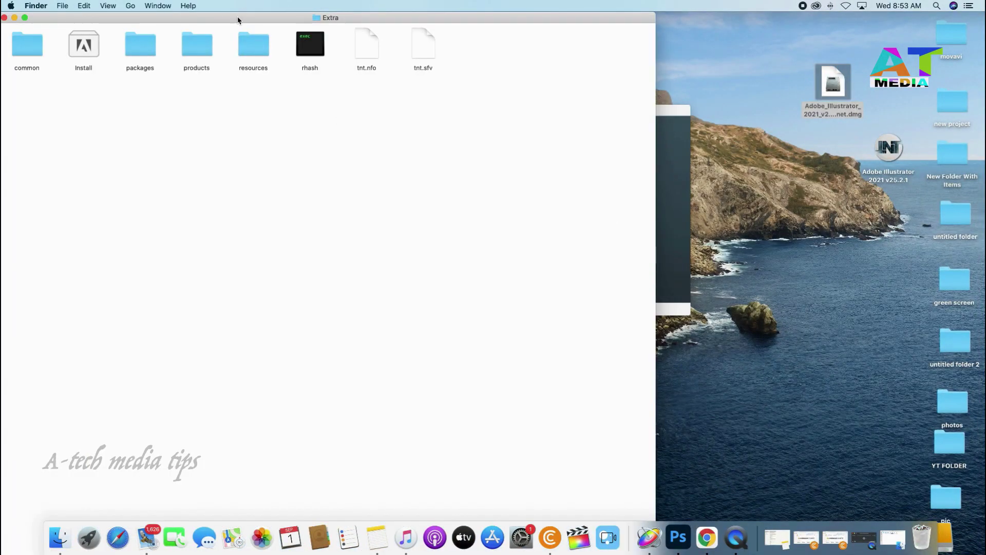
left_click_drag(238, 20, 469, 21)
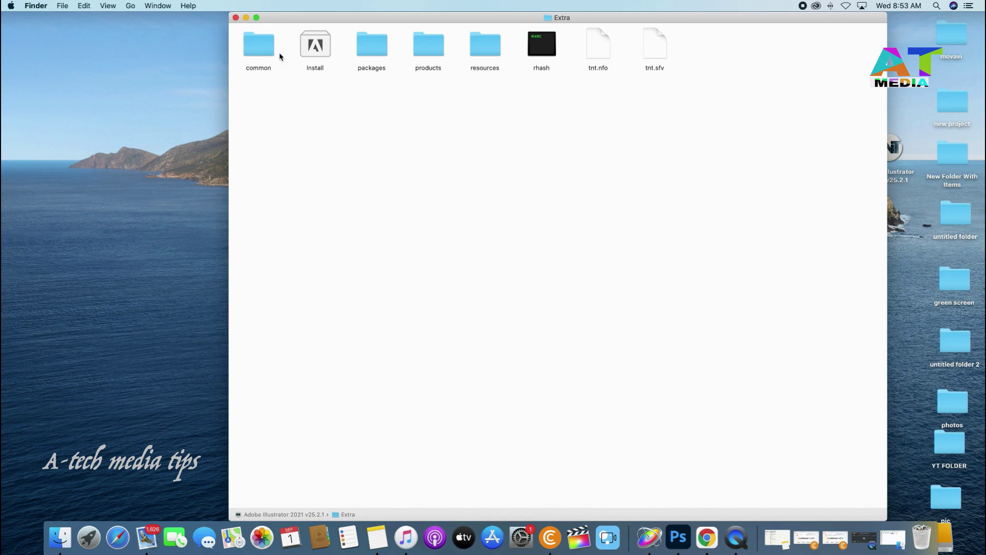
Run the Extra folder's Install app with the admin password and install Illustrator 2021 25.2.1 to completion
left_click(315, 47)
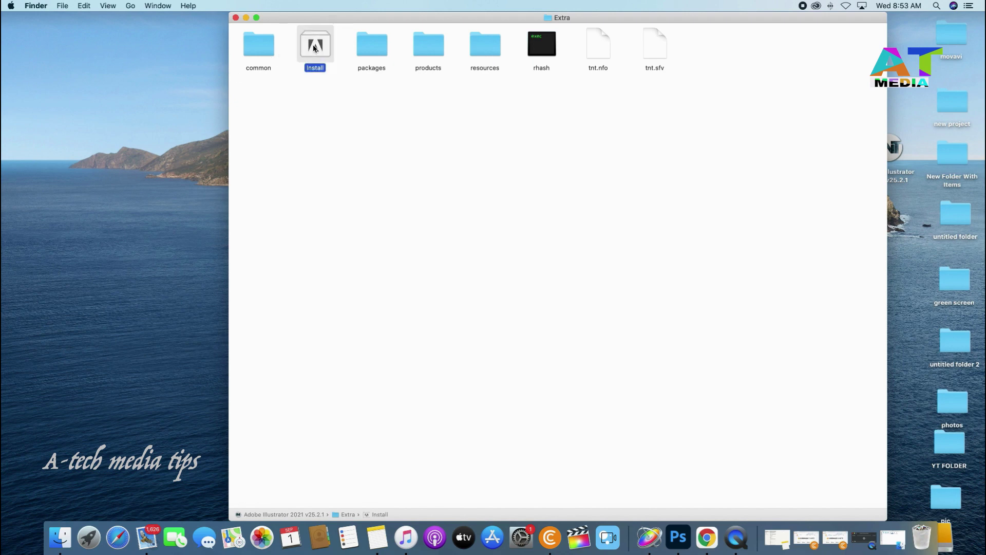
double_click(315, 46)
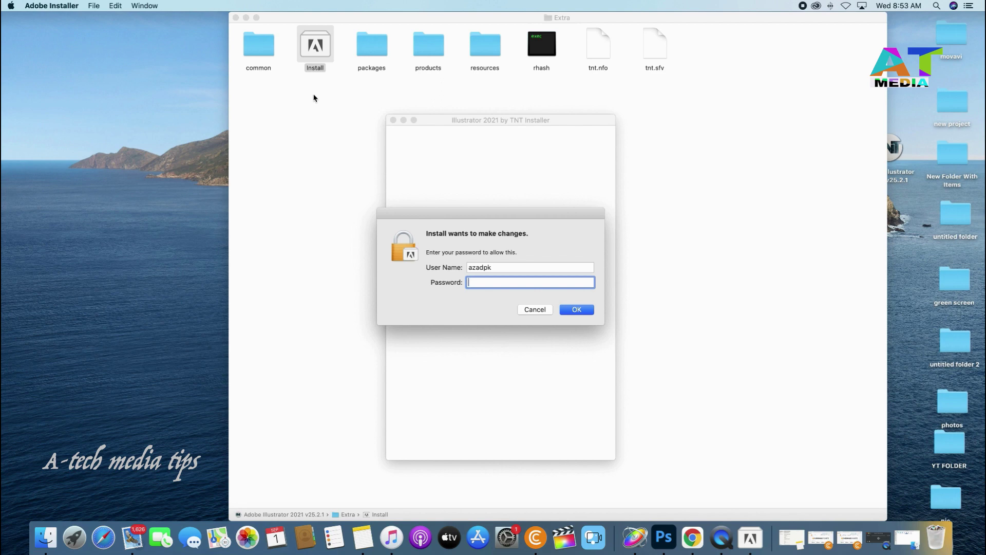
type("•••")
key("Return")
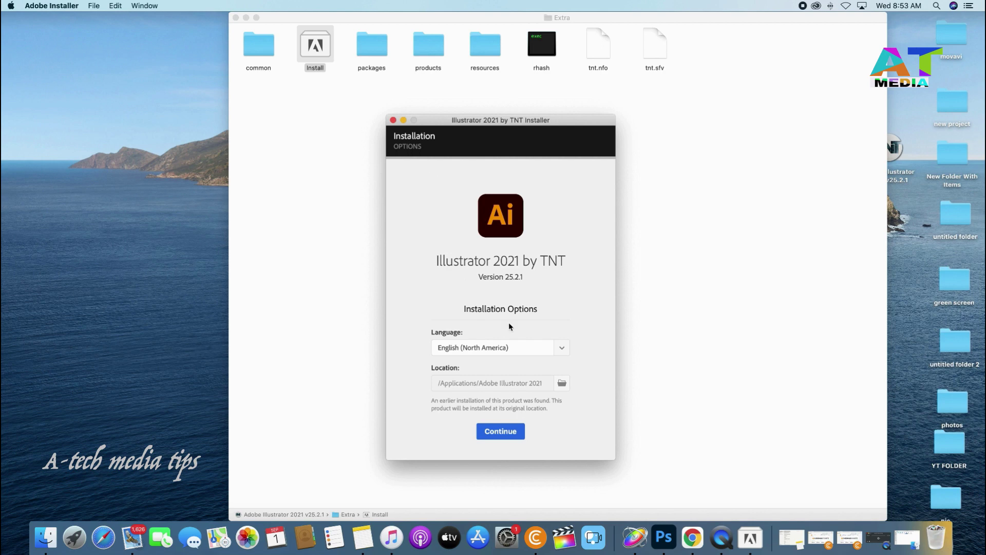
left_click(502, 433)
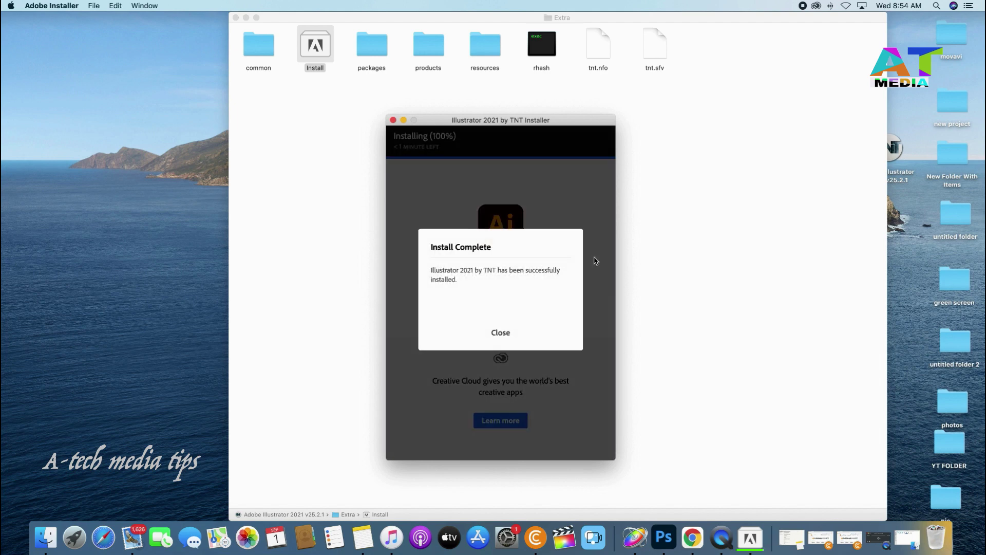
left_click(505, 337)
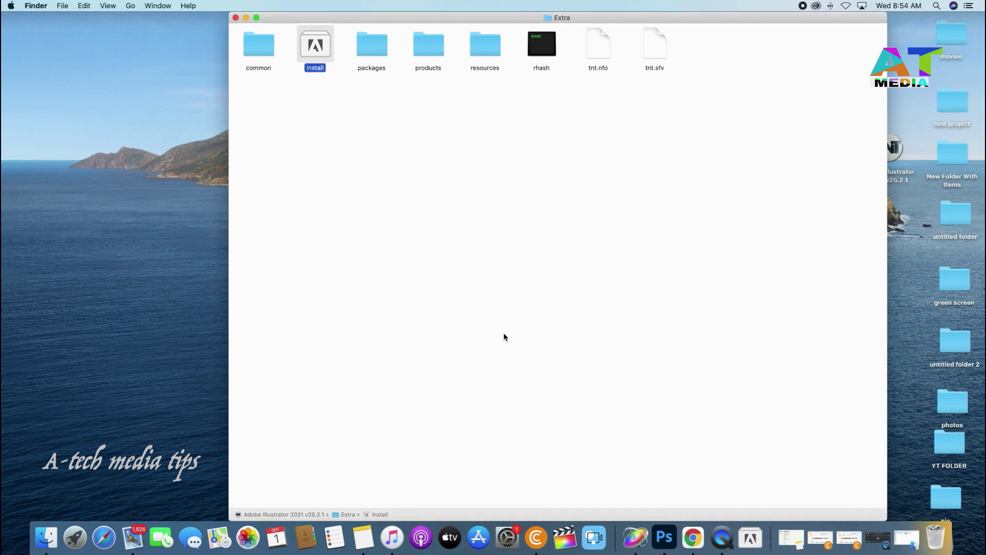
Close the Extra window and show the Applications folder in a new Finder window
left_click(235, 17)
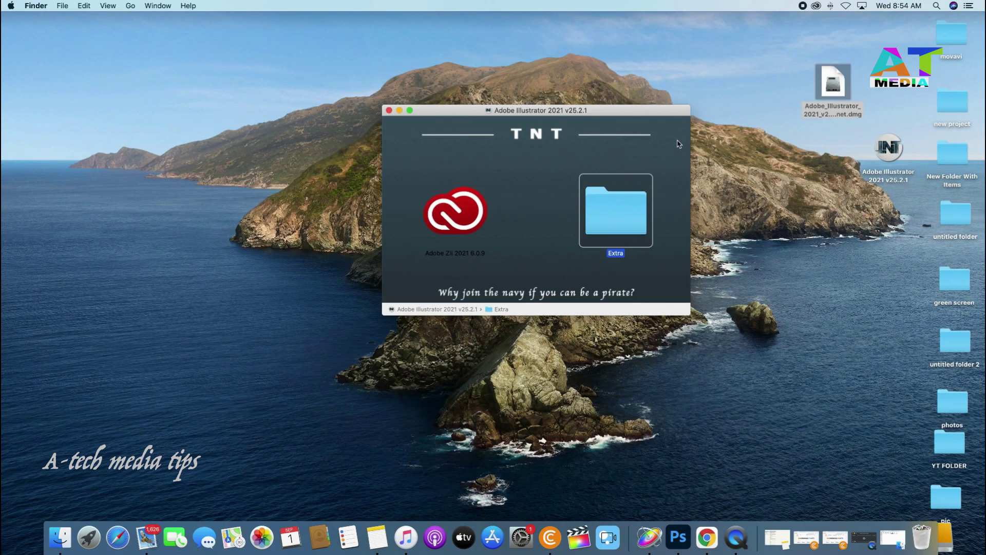
left_click_drag(648, 115, 649, 99)
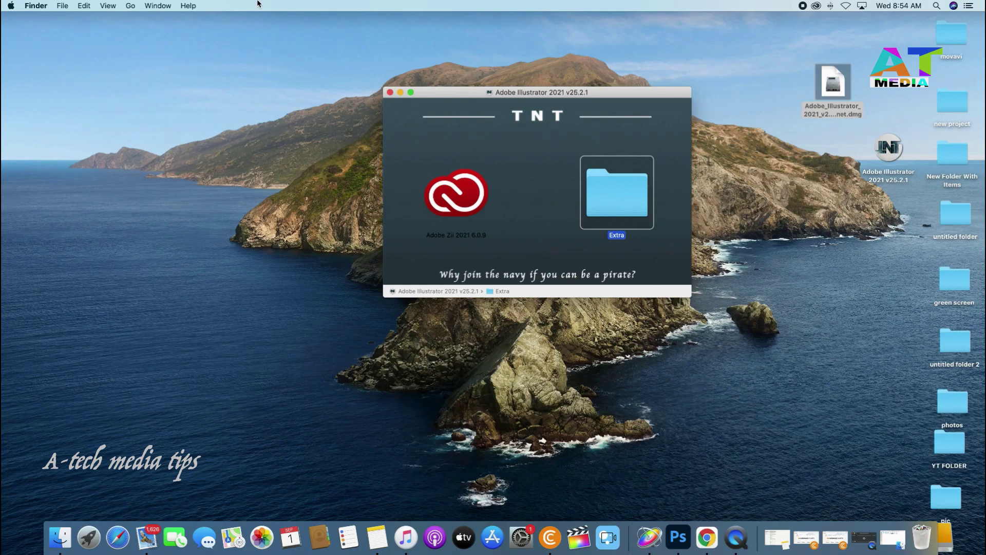
left_click(61, 539)
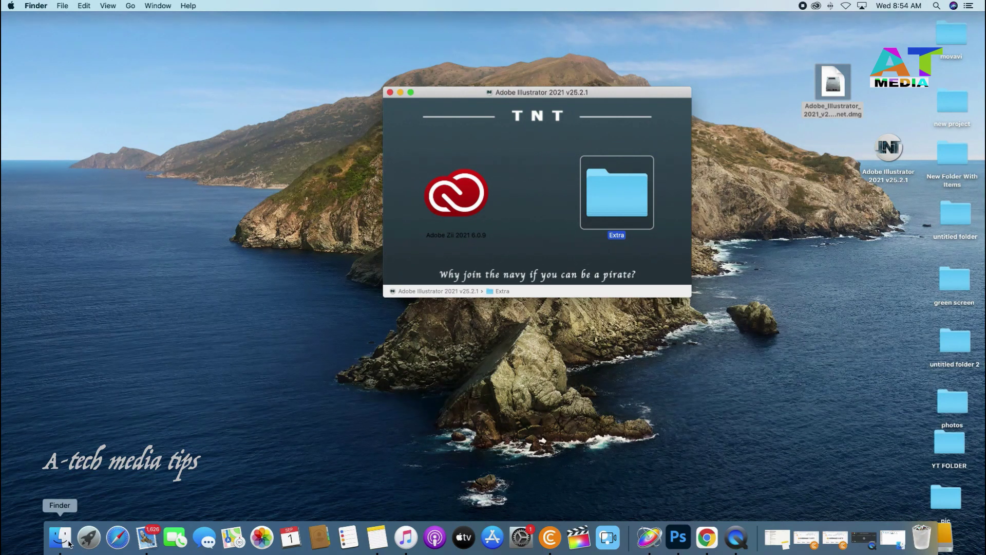
left_click(67, 544)
key("super+shift+a")
left_click_drag(759, 120, 623, 108)
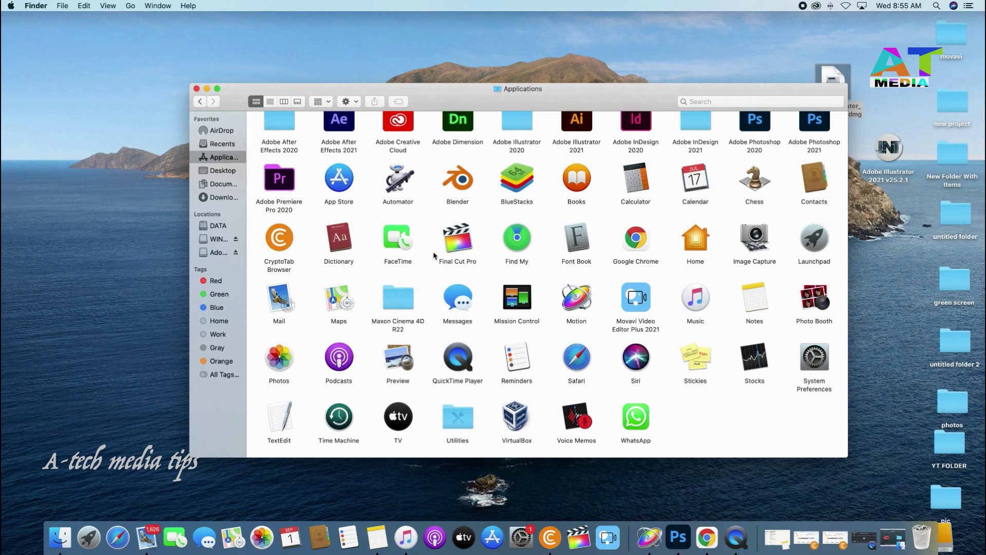
Launch Adobe Illustrator 2021 from Applications and dismiss the subscription-status warning
scroll(449, 252, "up", 2)
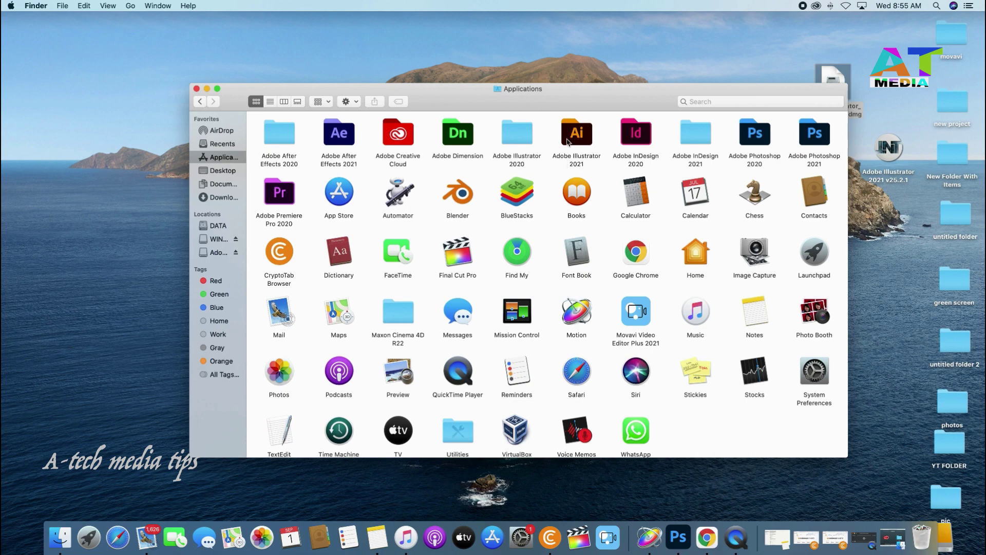
double_click(589, 137)
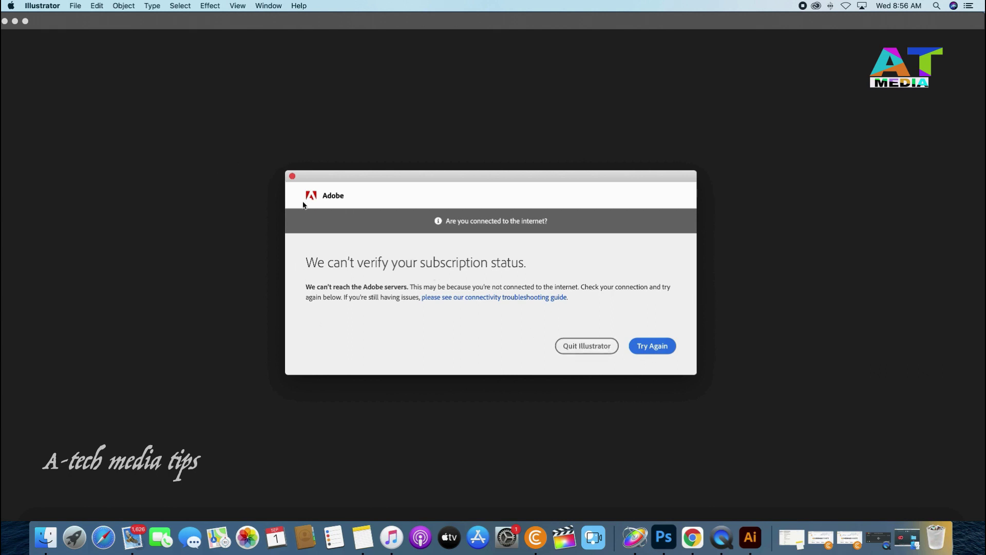
left_click(293, 177)
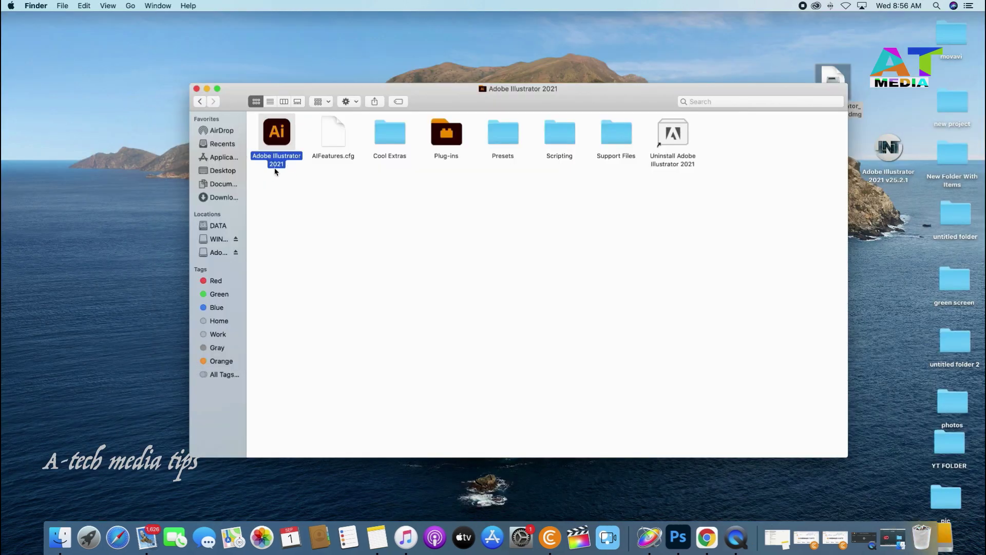
Close the Illustrator folder window, restore the TNT disk window from the Dock, and launch Adobe Zii
left_click(197, 89)
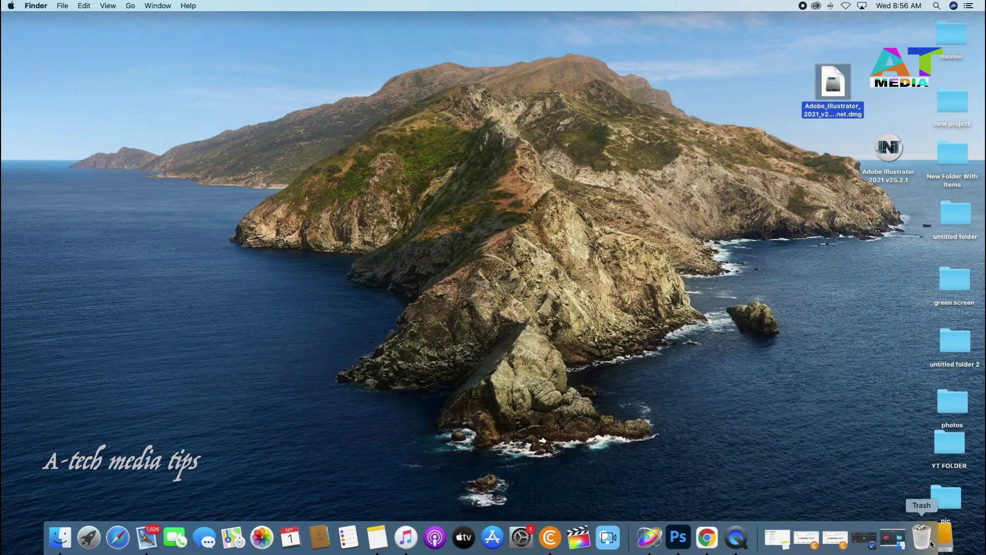
left_click(894, 537)
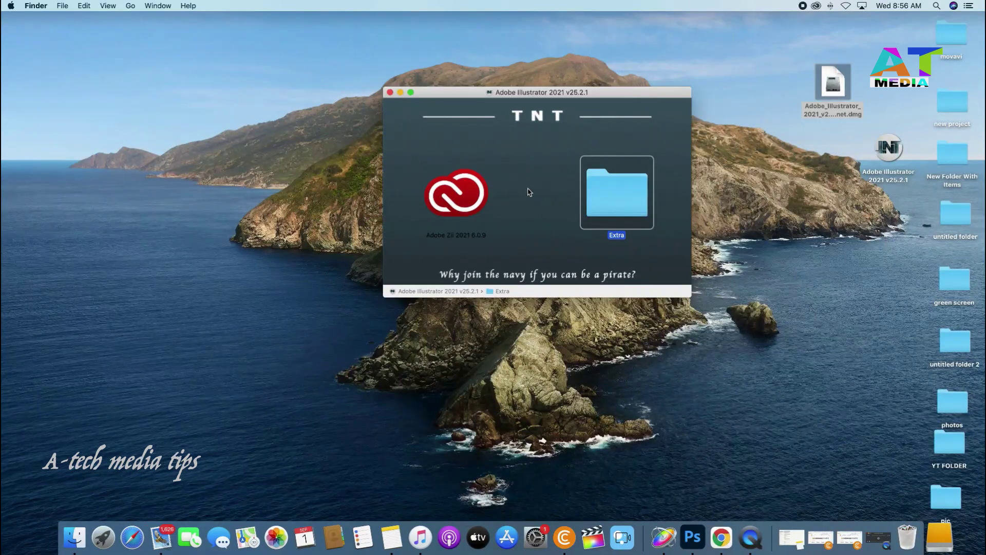
double_click(458, 198)
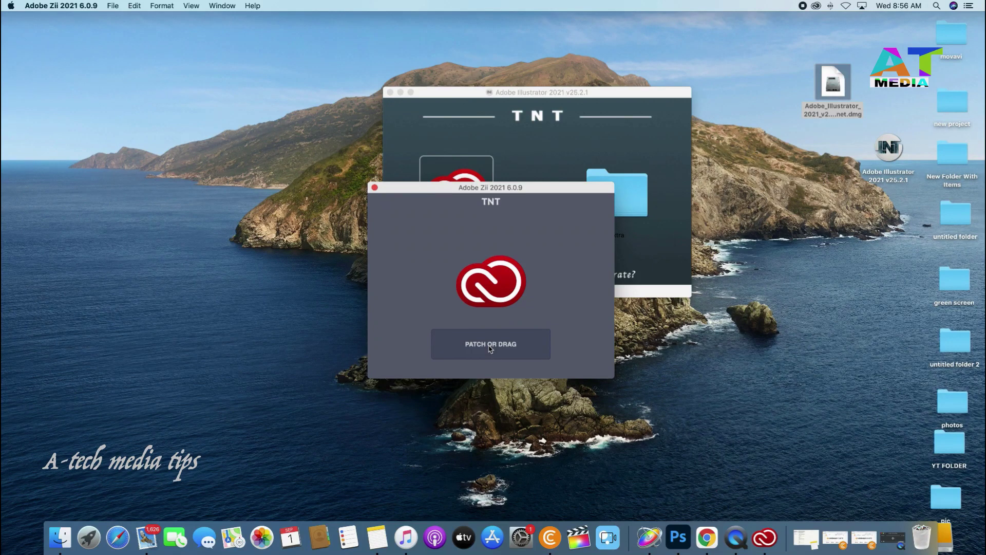
Run Adobe Zii's PATCH OR DRAG, grant root permission, and enter the administrator password
left_click(489, 347)
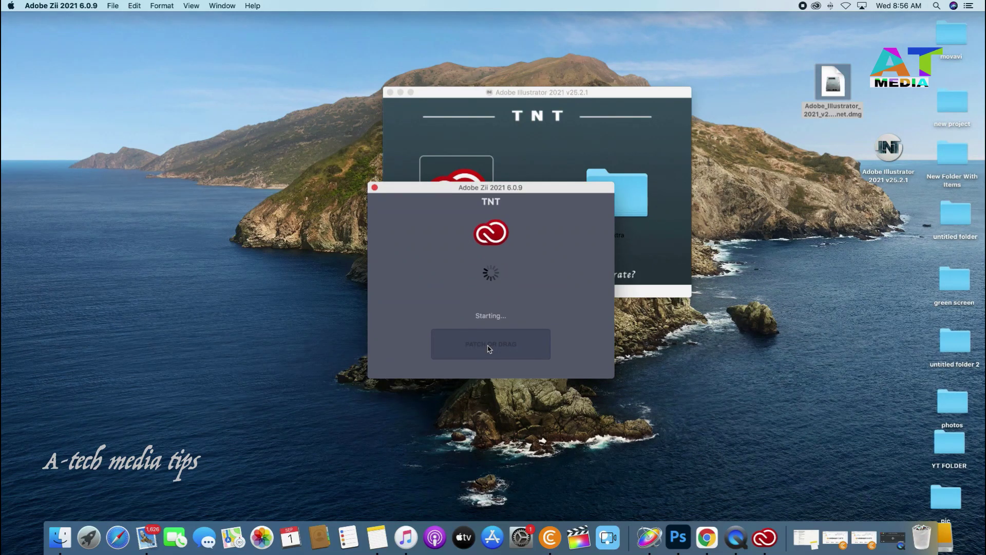
left_click(574, 272)
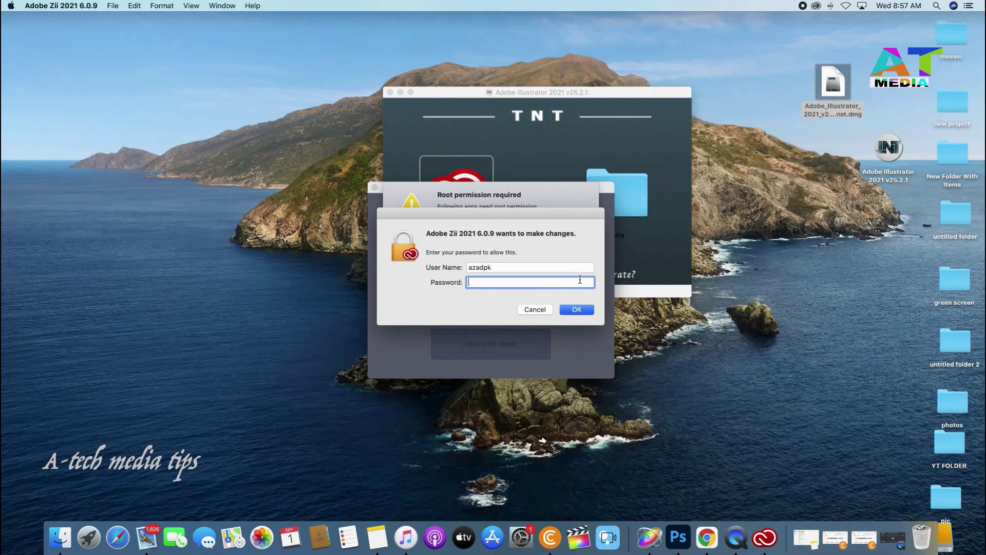
key("Caps_Lock")
type("a")
key("Return")
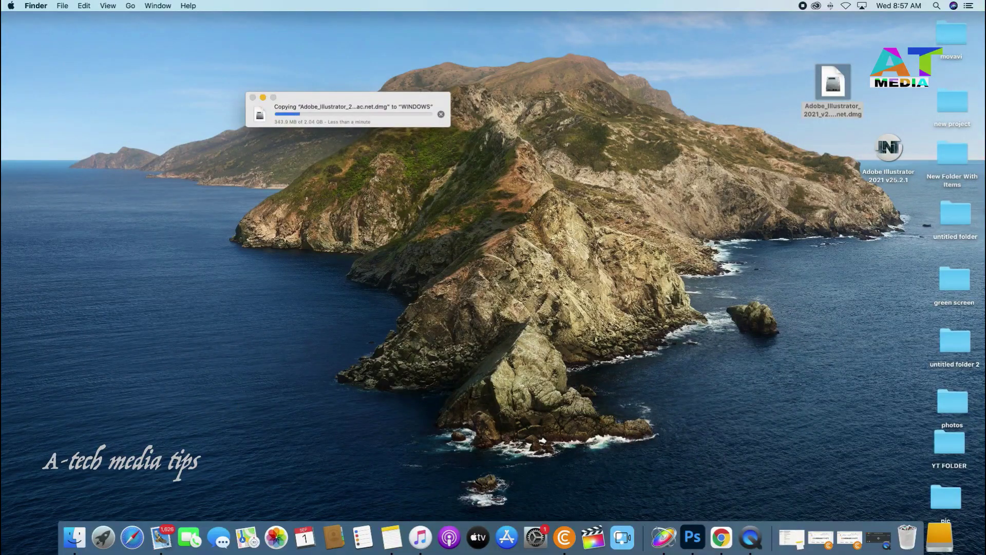
Launch Adobe Illustrator 2021 from Applications in a new Finder window, then close that window
left_click(72, 543)
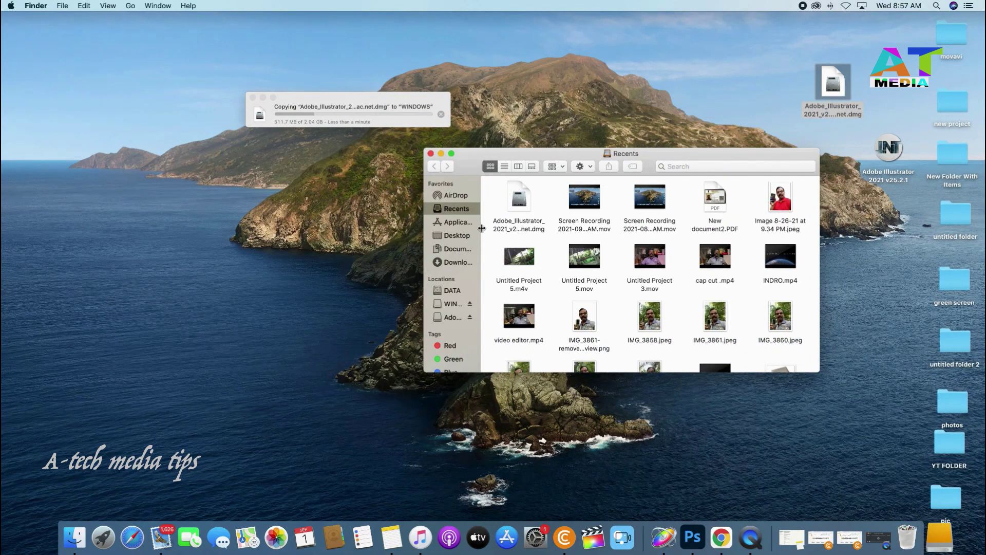
left_click(469, 224)
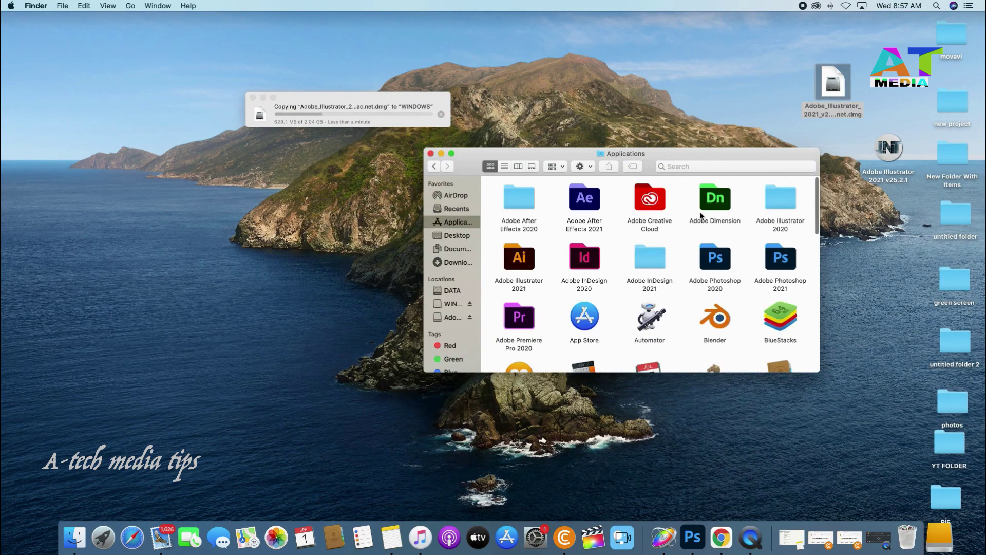
left_click(431, 154)
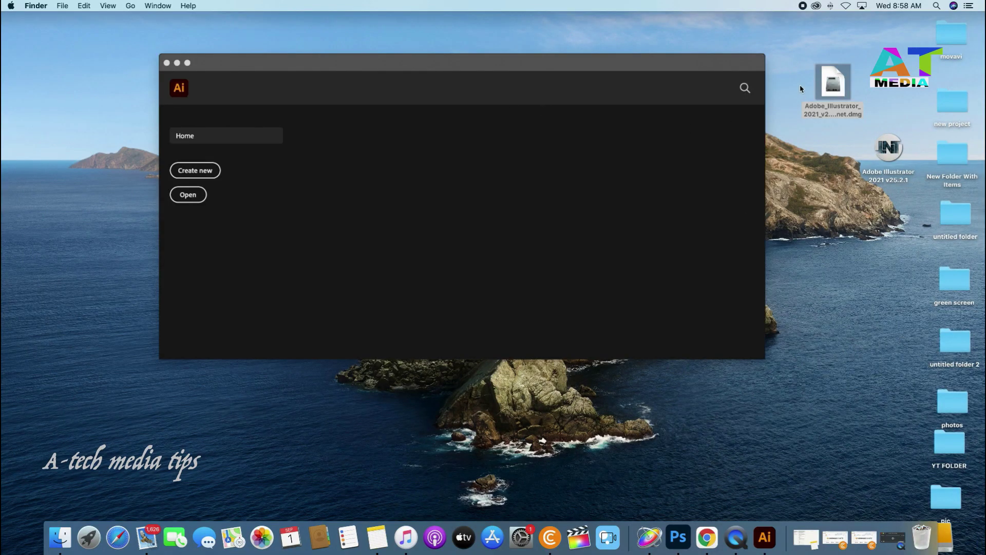
right_click(839, 90)
left_click(195, 170)
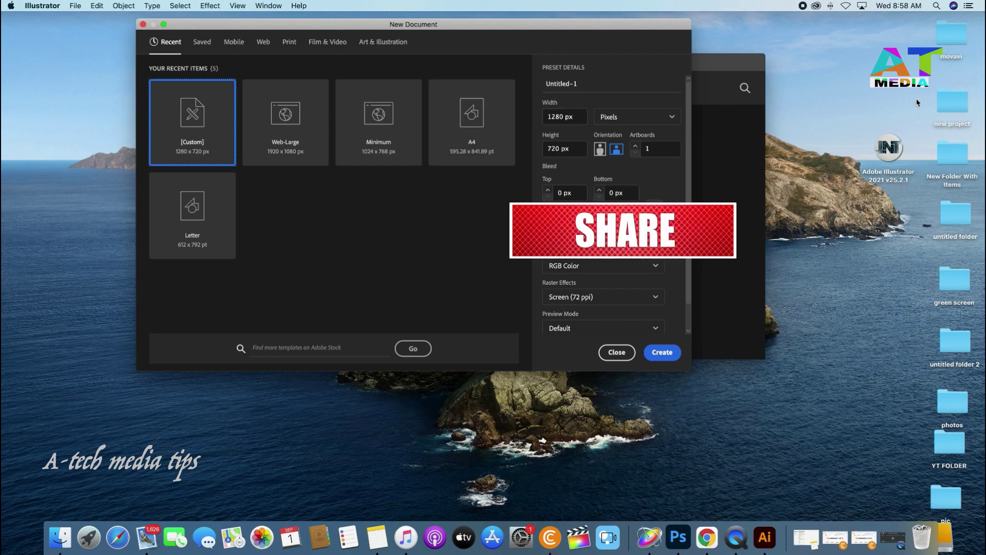
left_click_drag(563, 29, 764, 103)
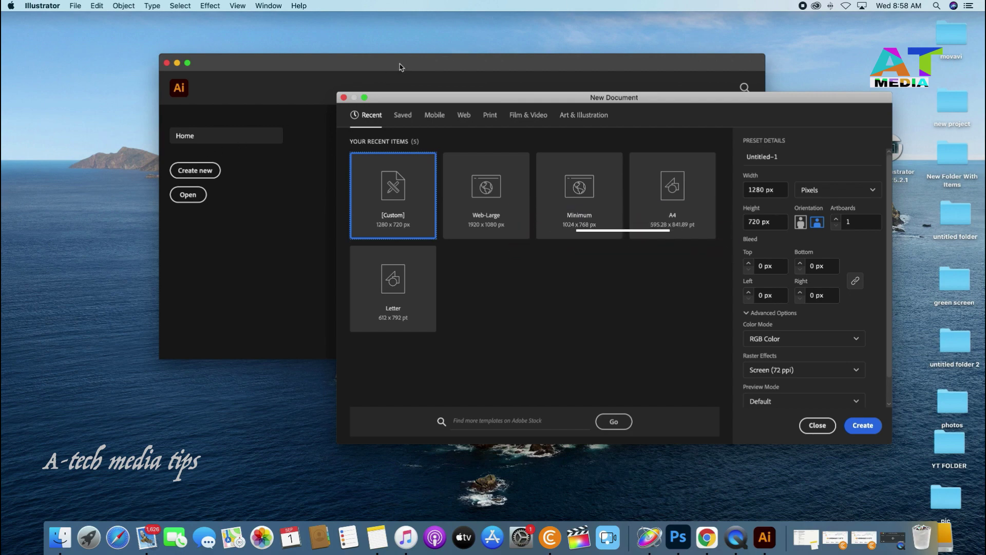
key("Escape")
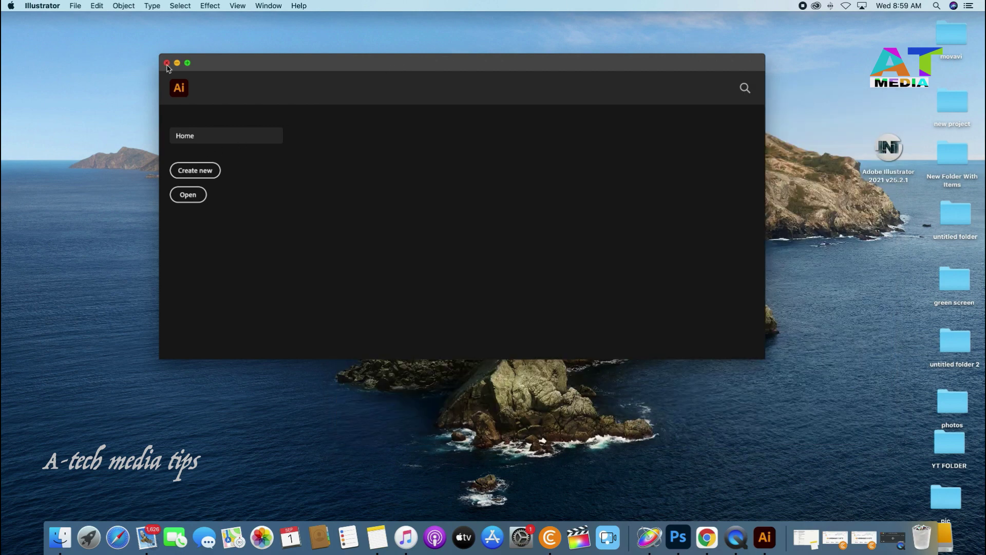